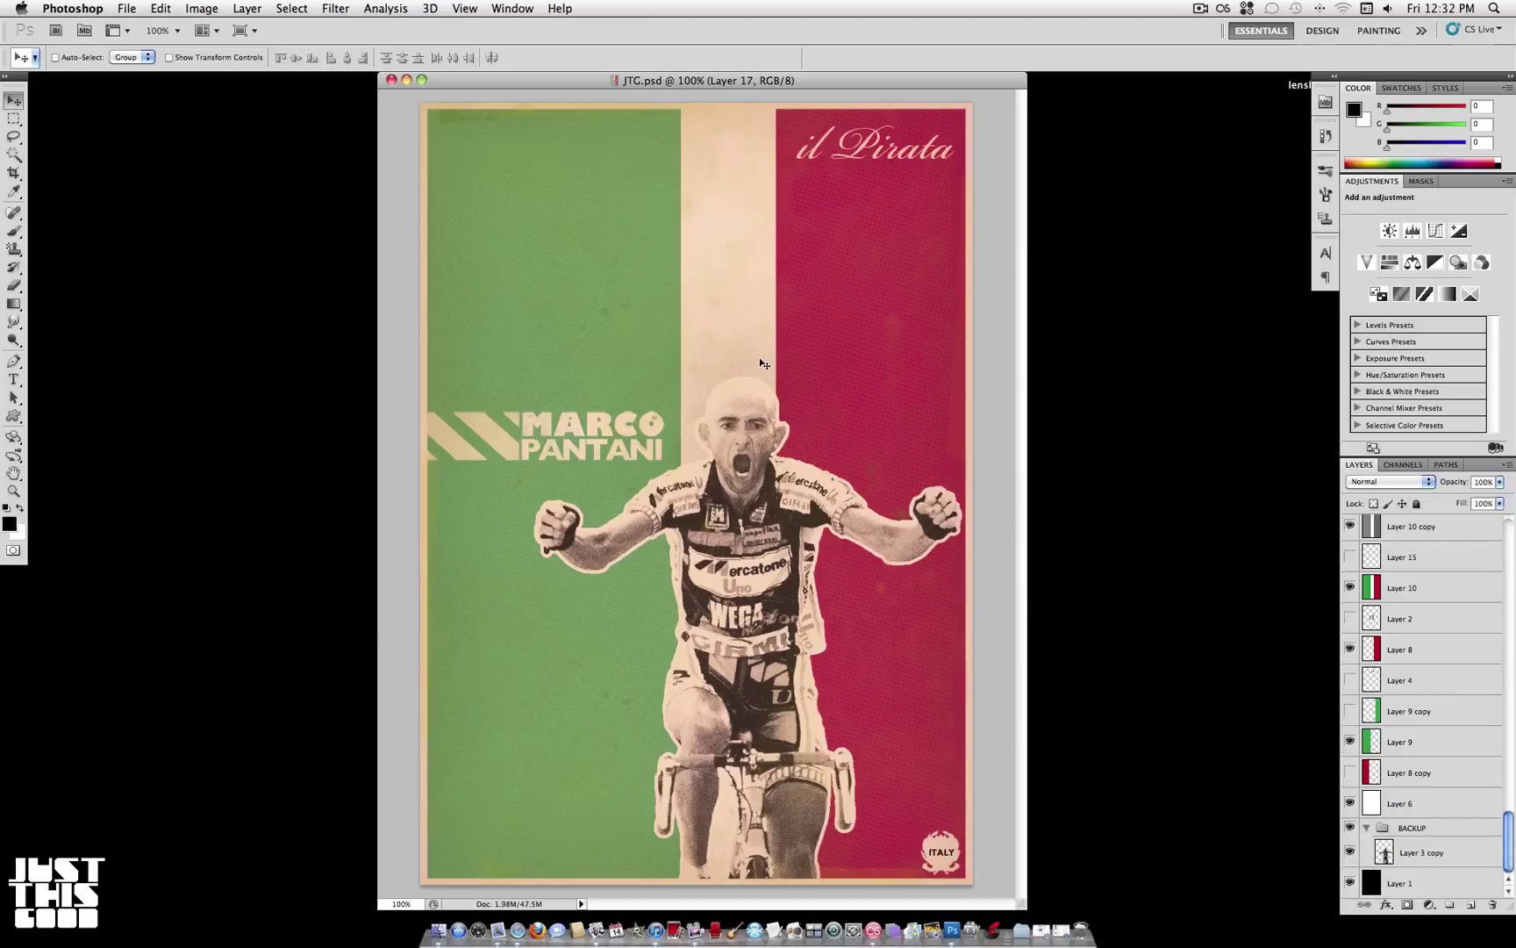
Step: Show rulers along the top and left edges of the poster's document window
key("ctrl+r")
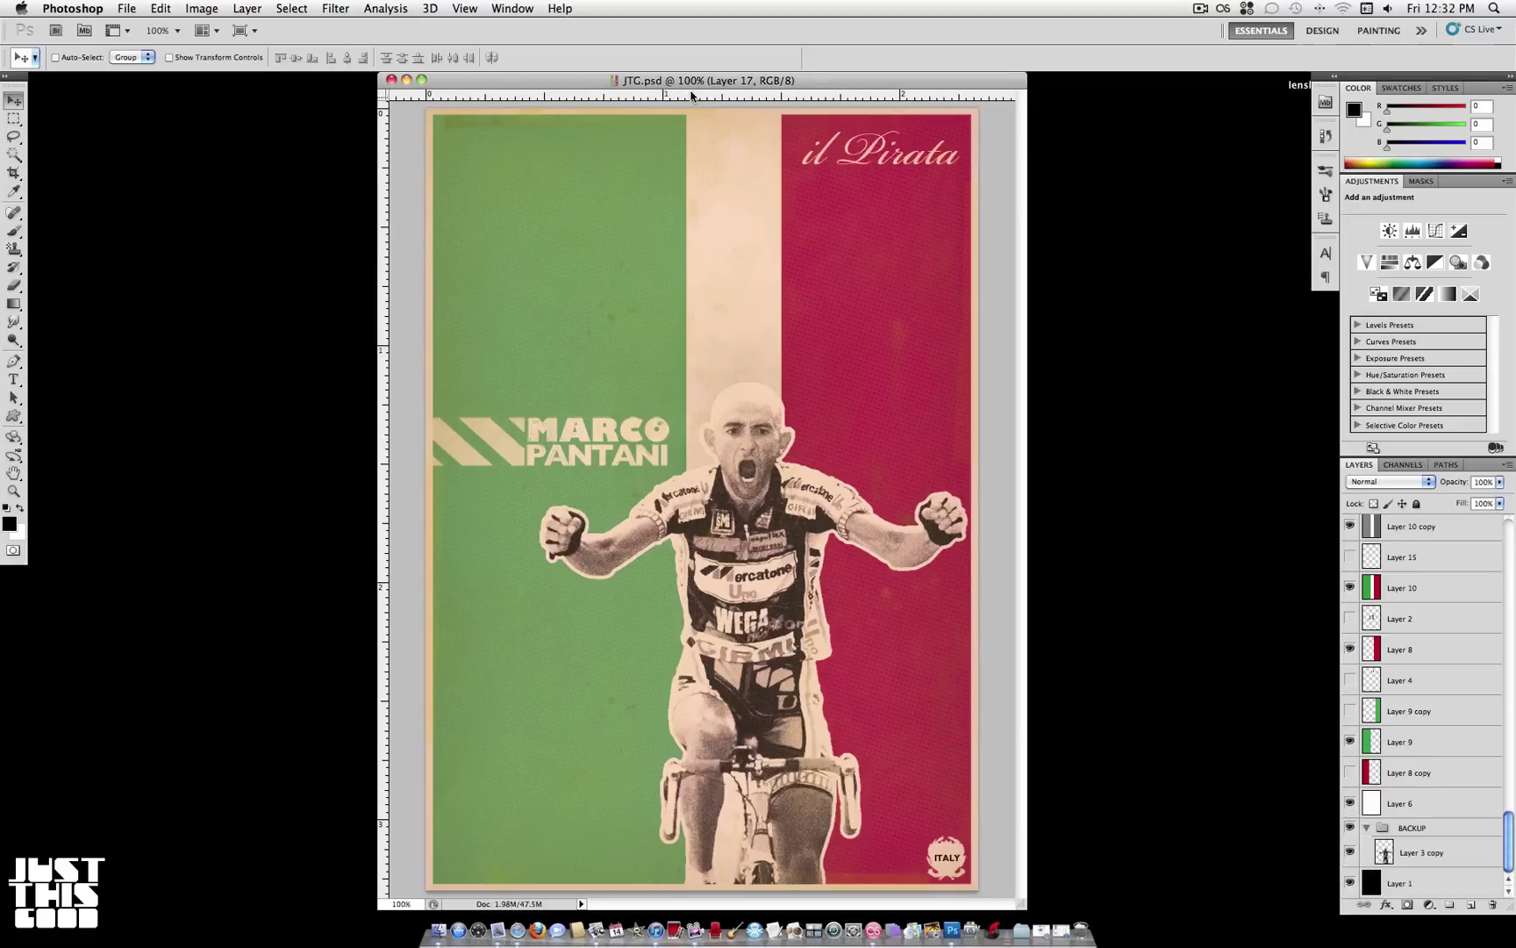
key("super+r")
key("super+r")
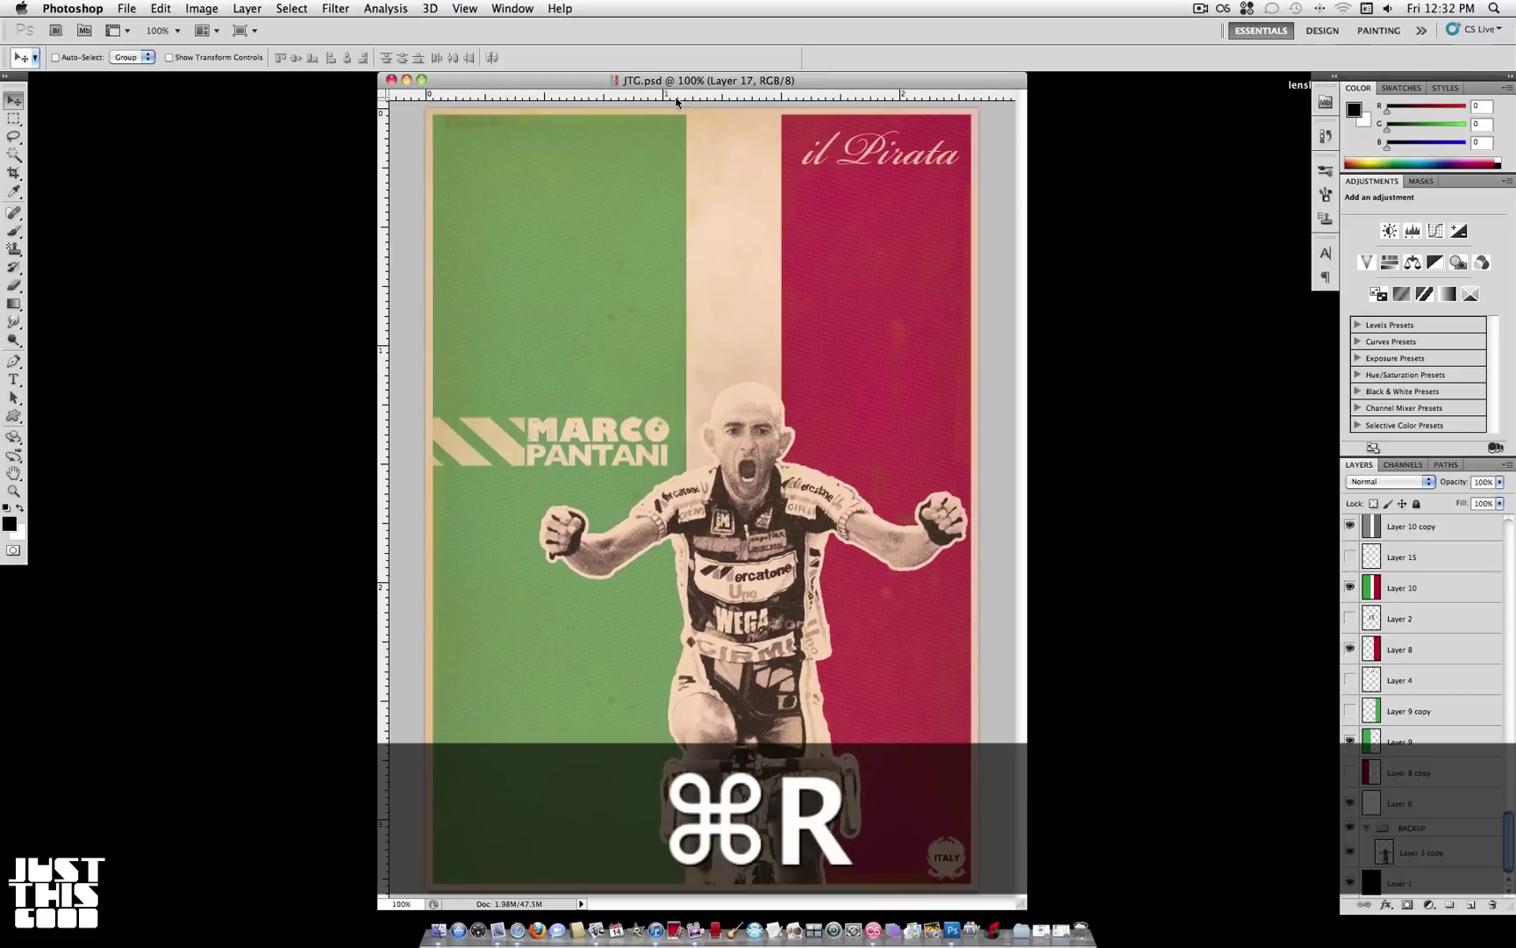
Step: Add a horizontal guide across the cyclist's shoulders and two vertical guides over the stripes
left_click_drag(757, 99, 772, 500)
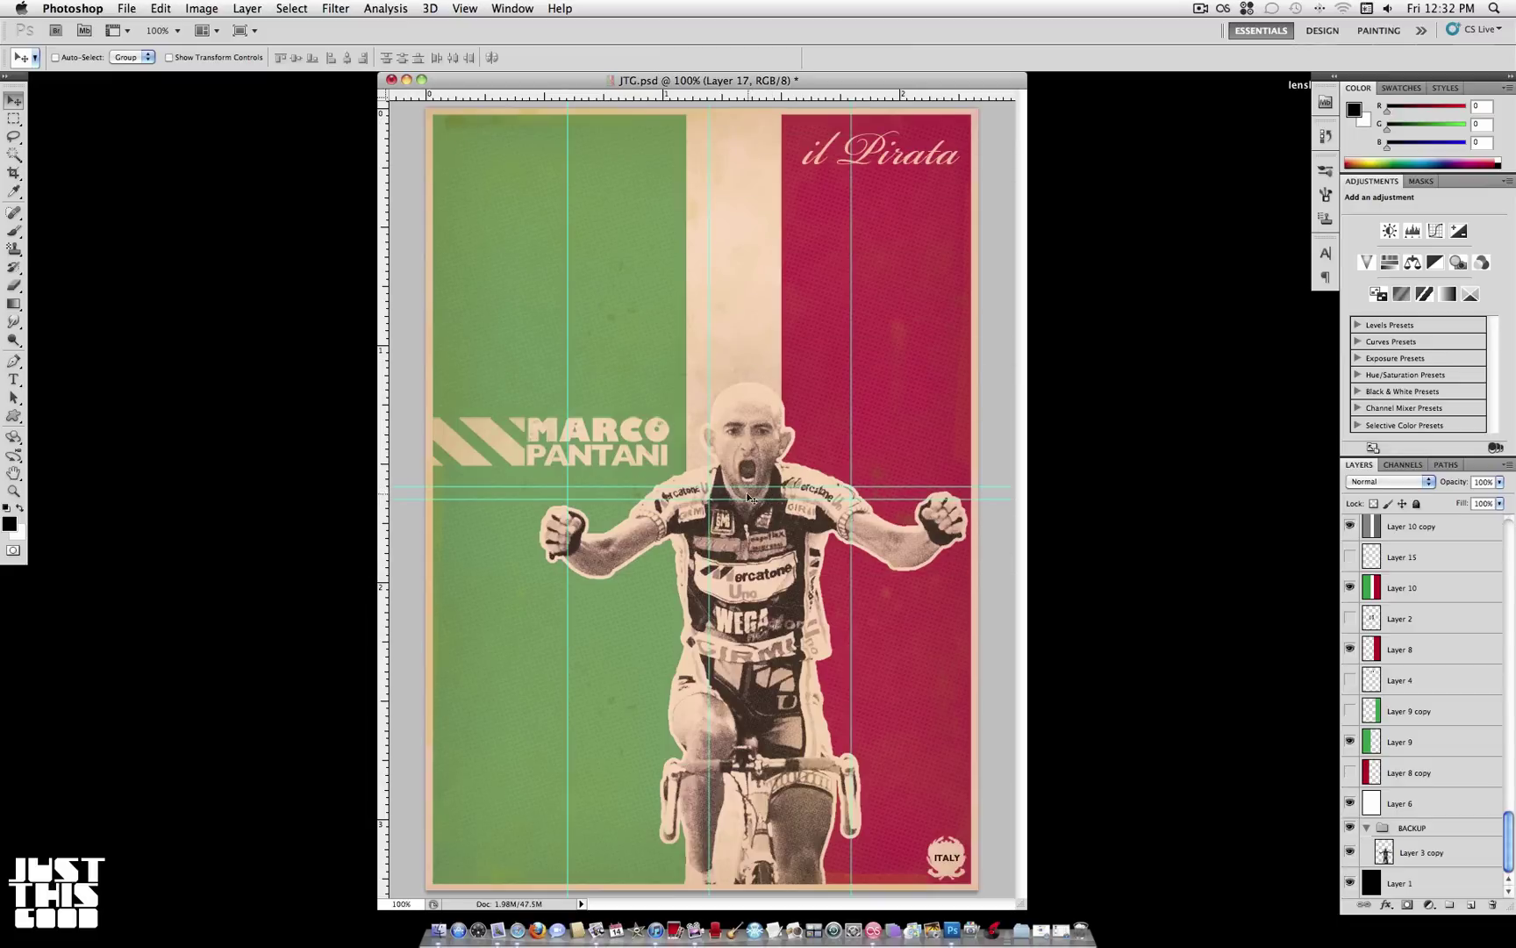
left_click_drag(496, 404, 614, 412)
left_click_drag(386, 410, 503, 404)
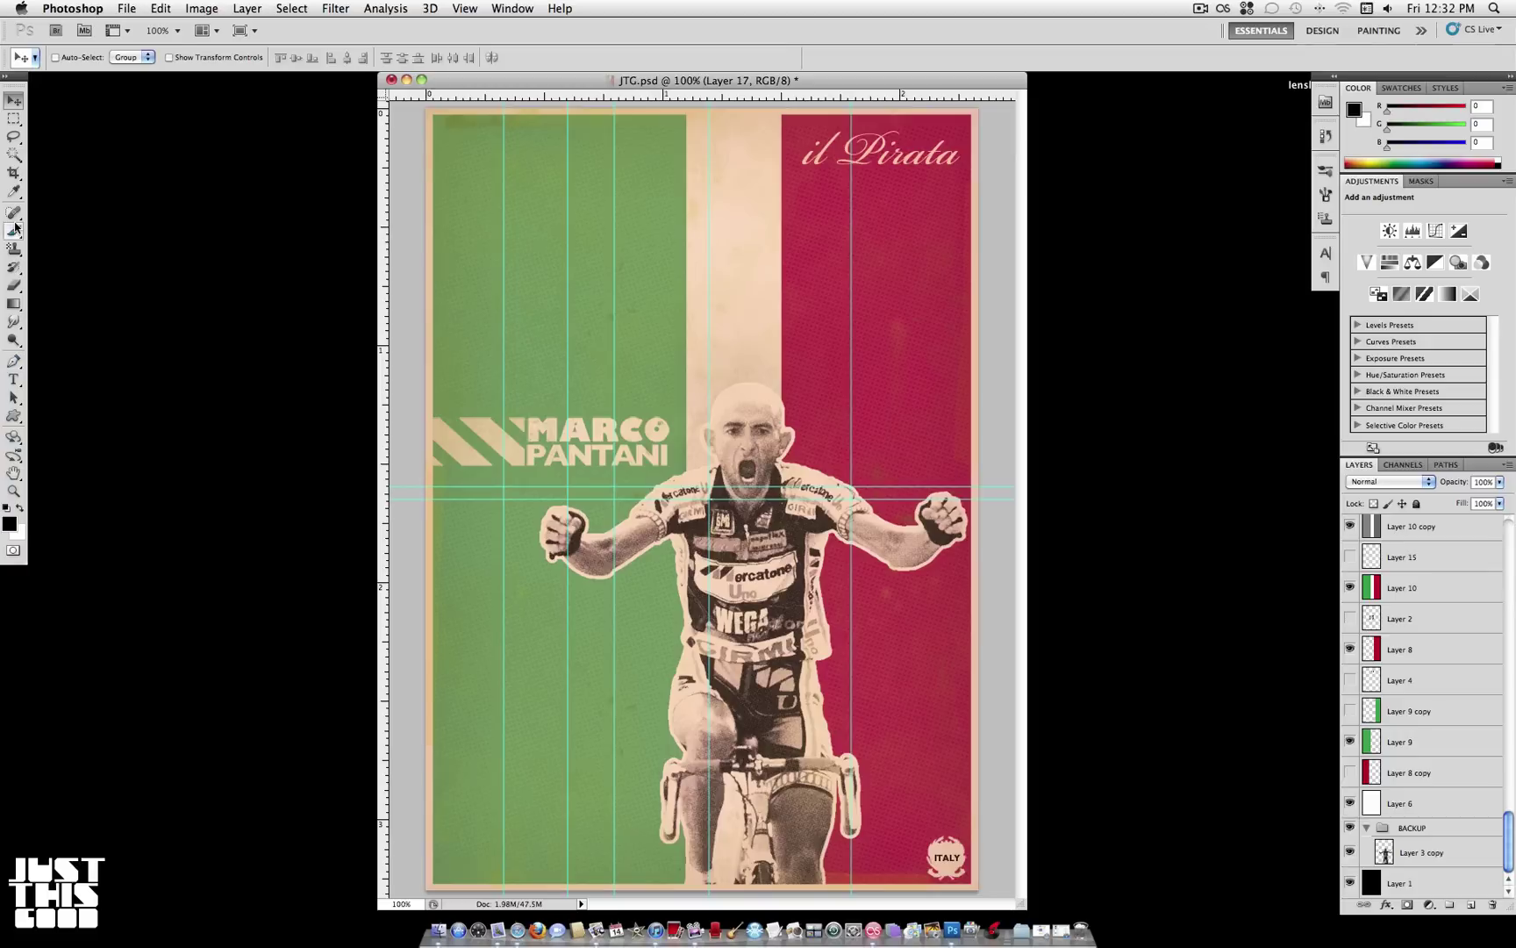
Step: Remove the two vertical guides from the green stripe, then hide the guides and rulers
key("super")
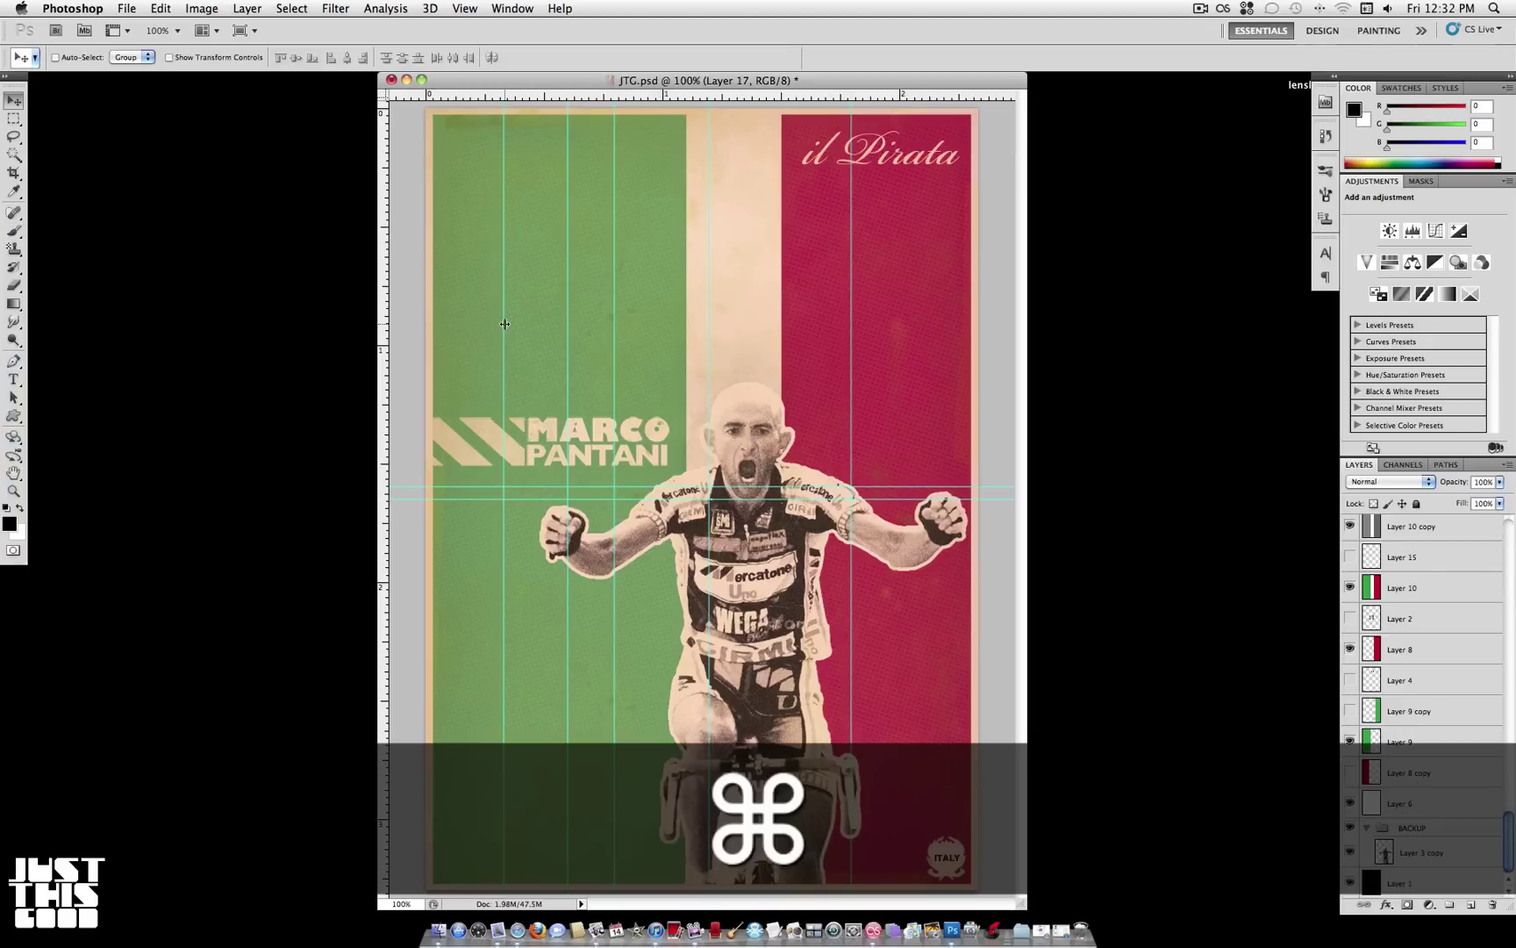
key("super+h")
key("super+h")
key("super+h")
key("super+h")
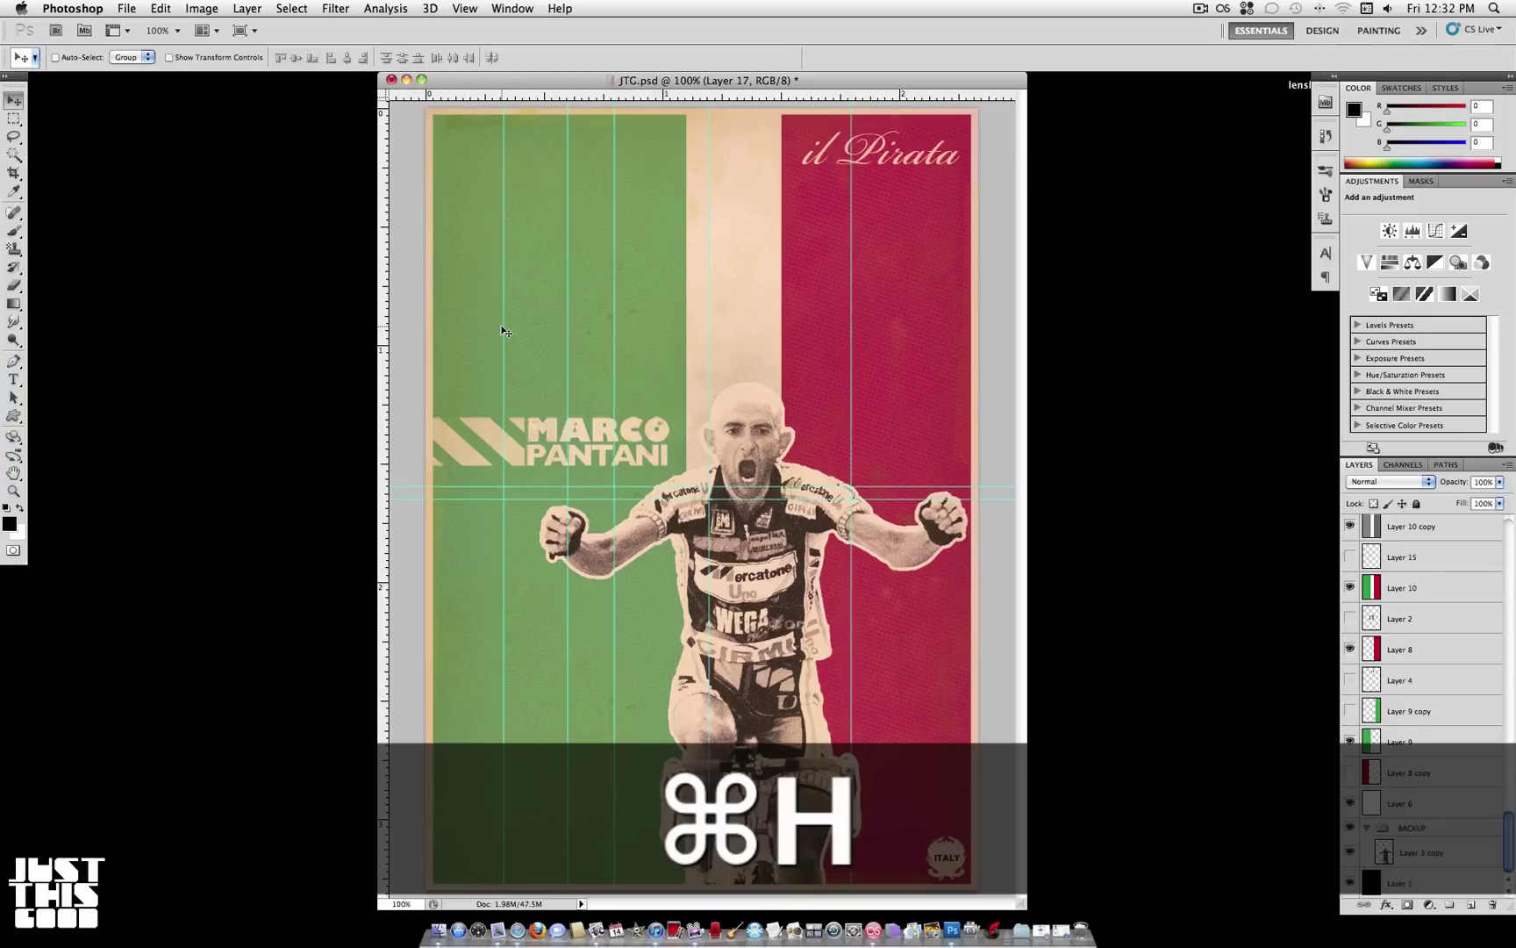
key("super+h")
key("super+h")
left_click_drag(481, 325, 273, 324)
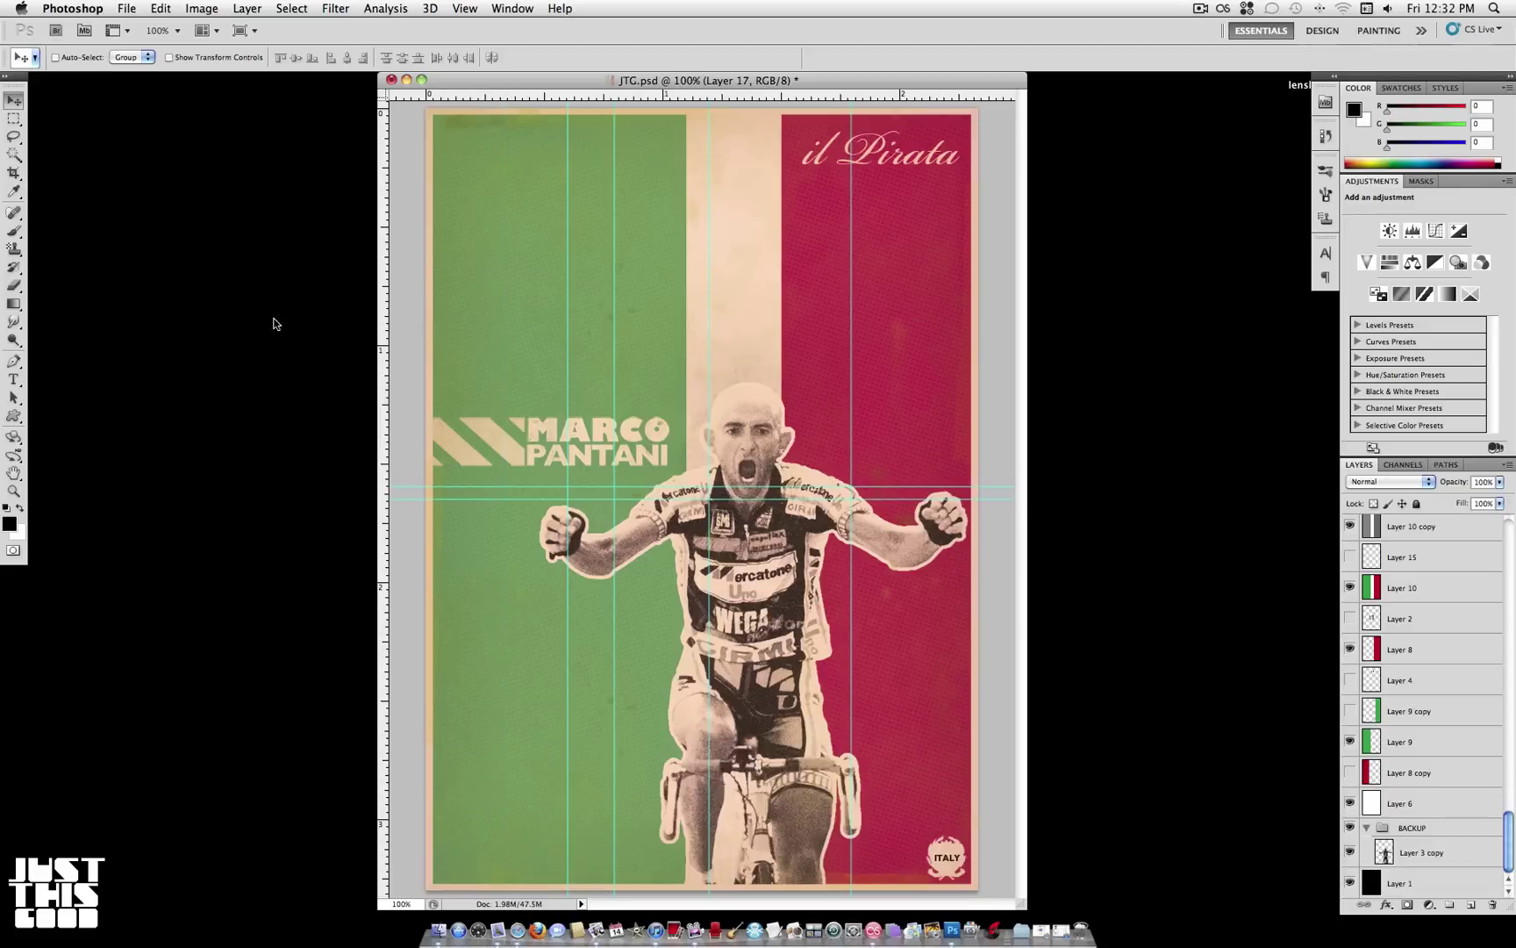
left_click_drag(568, 358, 53, 351)
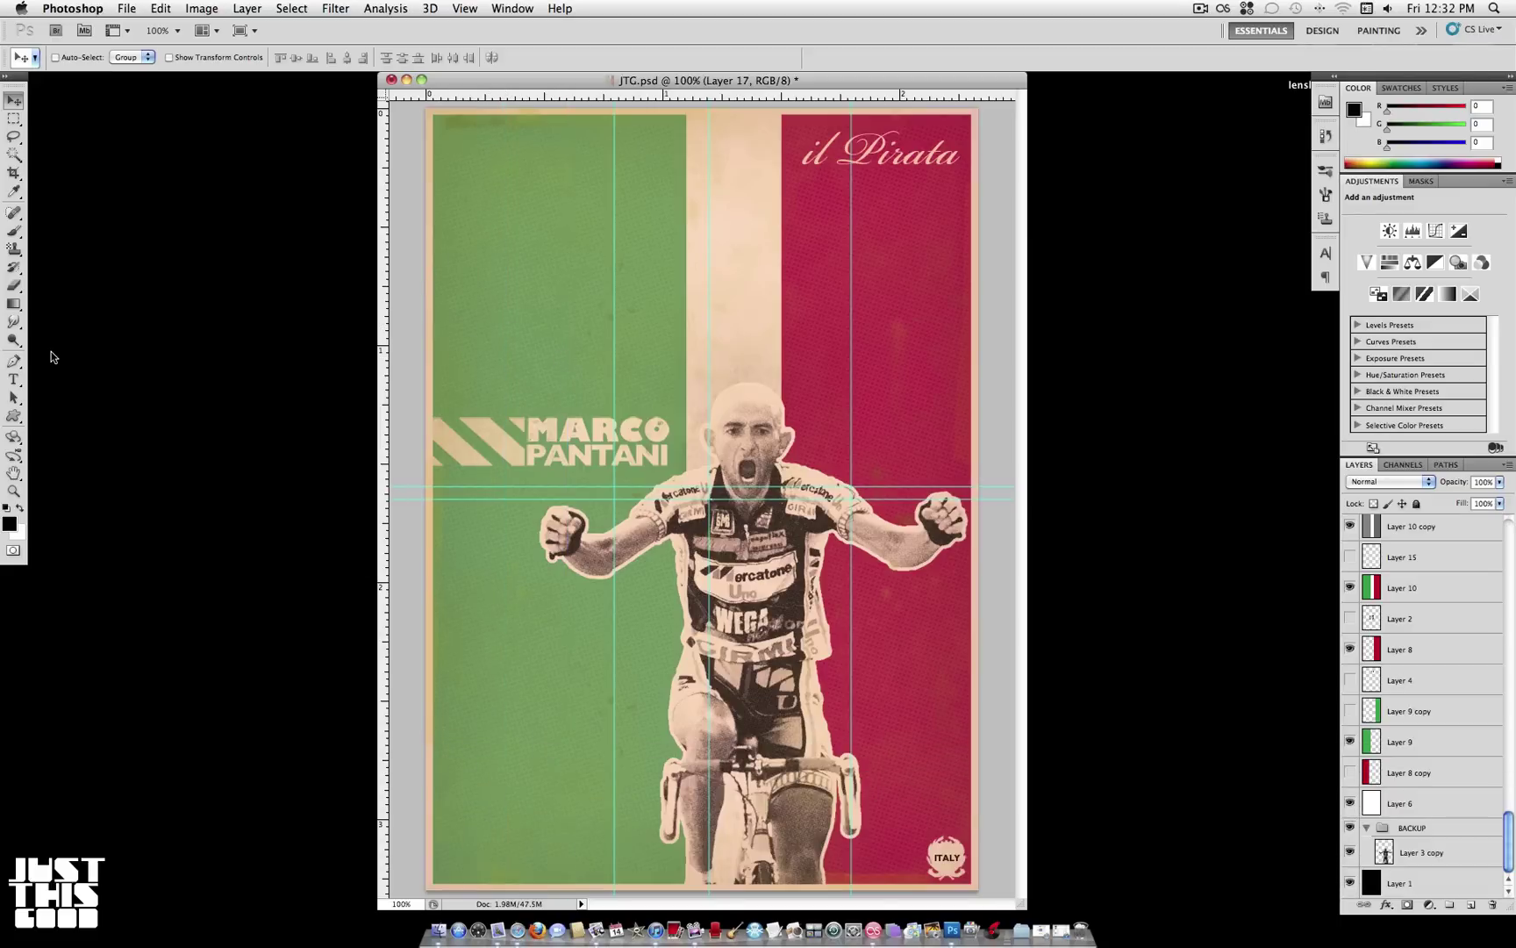
key("super+h")
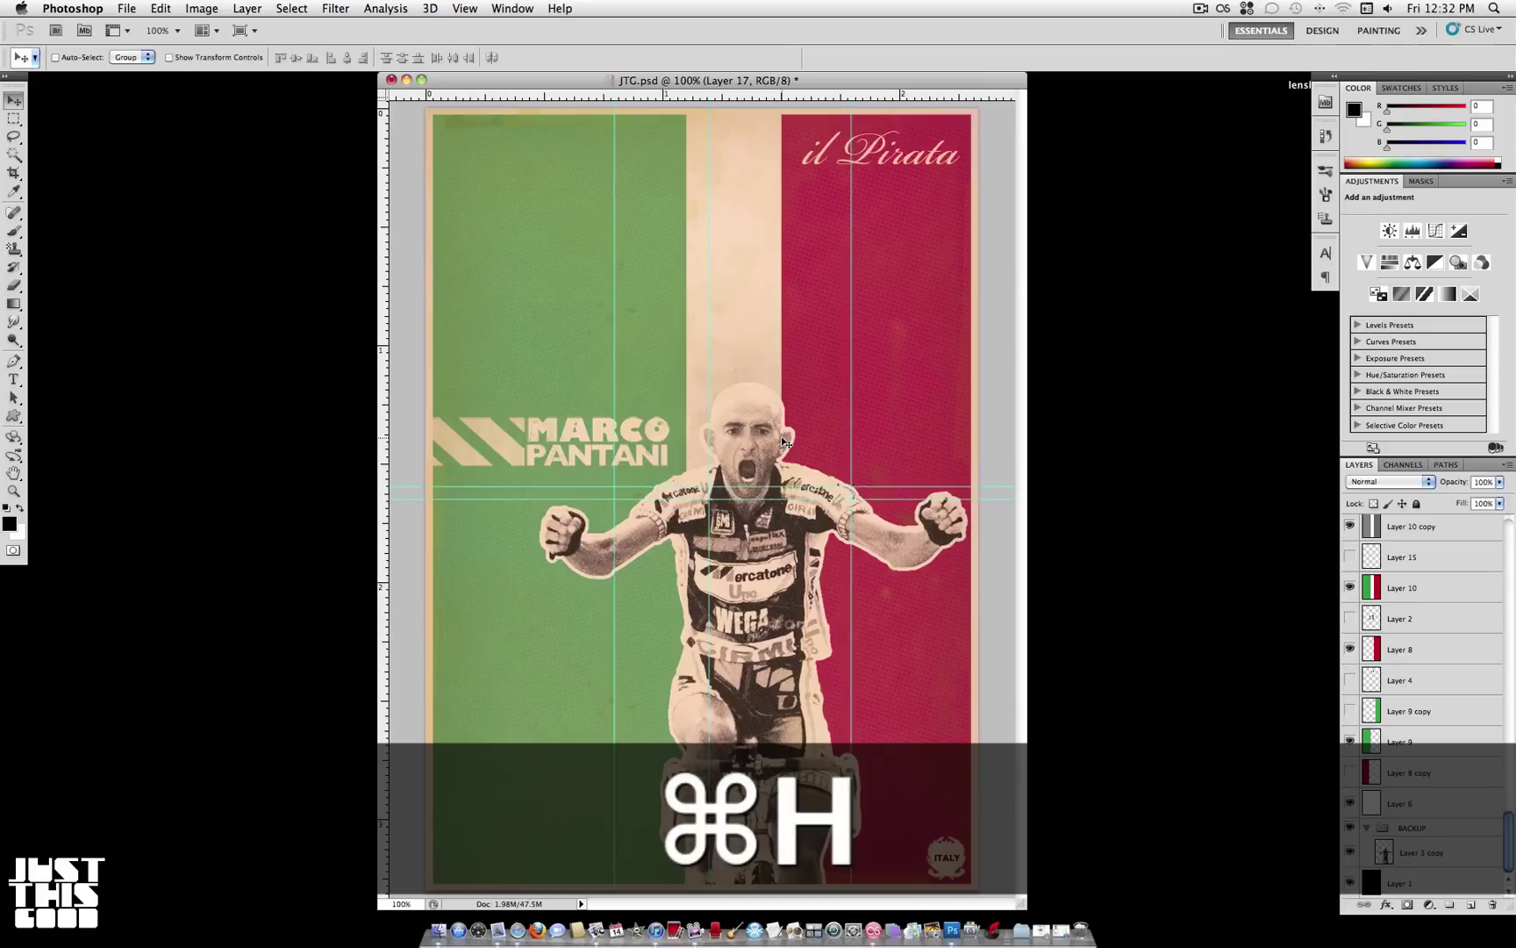
key("super+r")
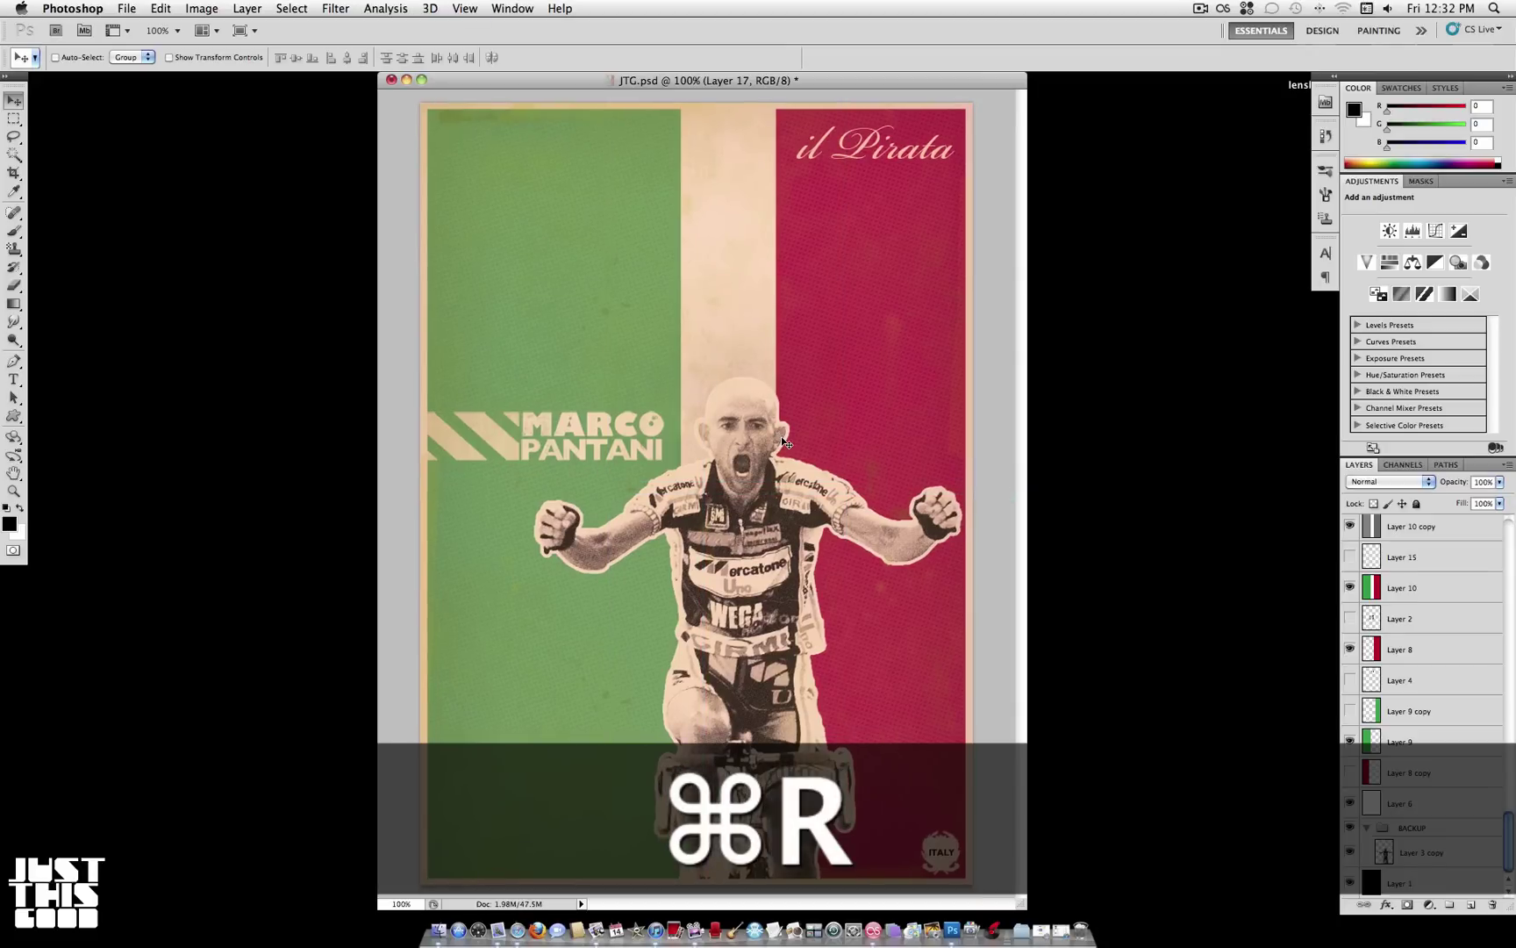
Step: Cycle from full screen with menu bar to black full screen, then back to standard window view
key("f")
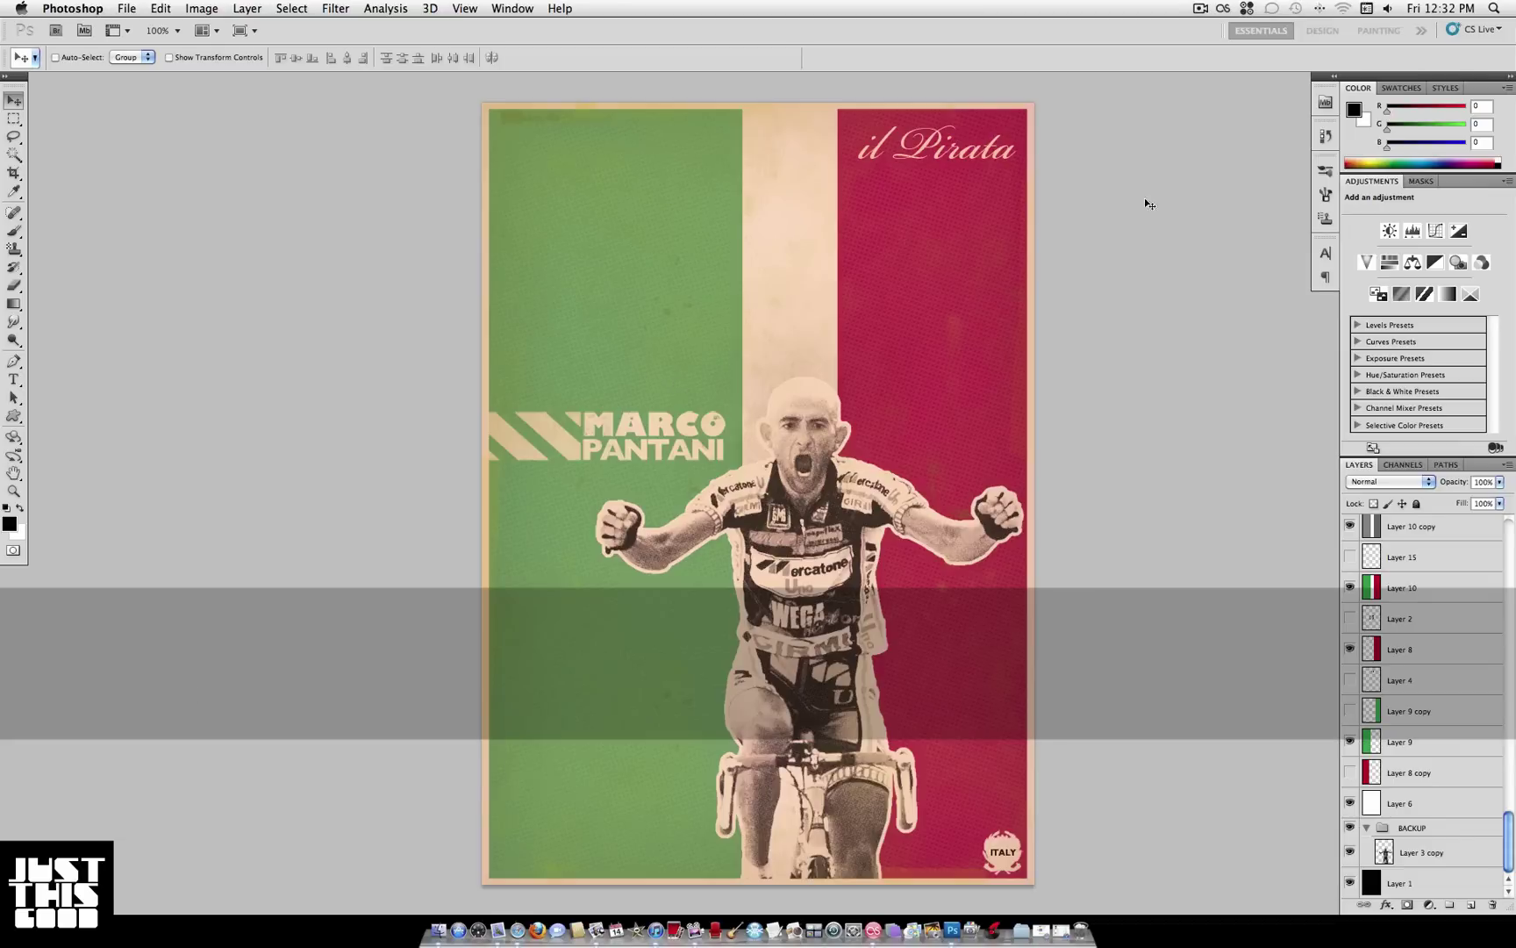
scroll(921, 268, "down", 3)
scroll(920, 265, "up", 5)
scroll(920, 264, "down", 3)
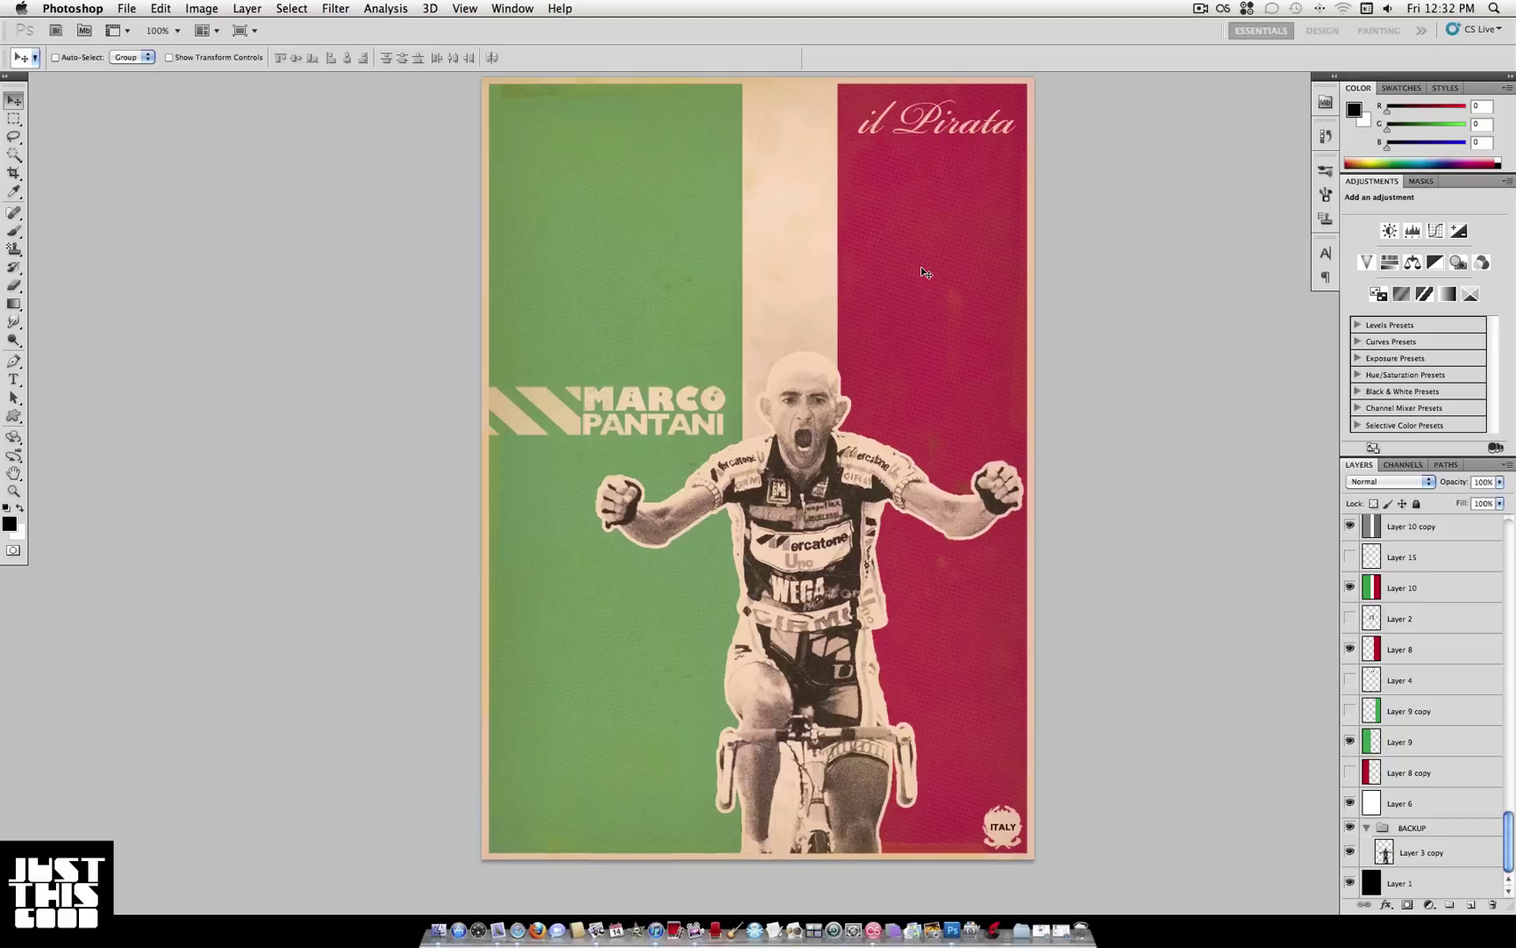
scroll(920, 265, "up", 1)
scroll(920, 265, "up", 1)
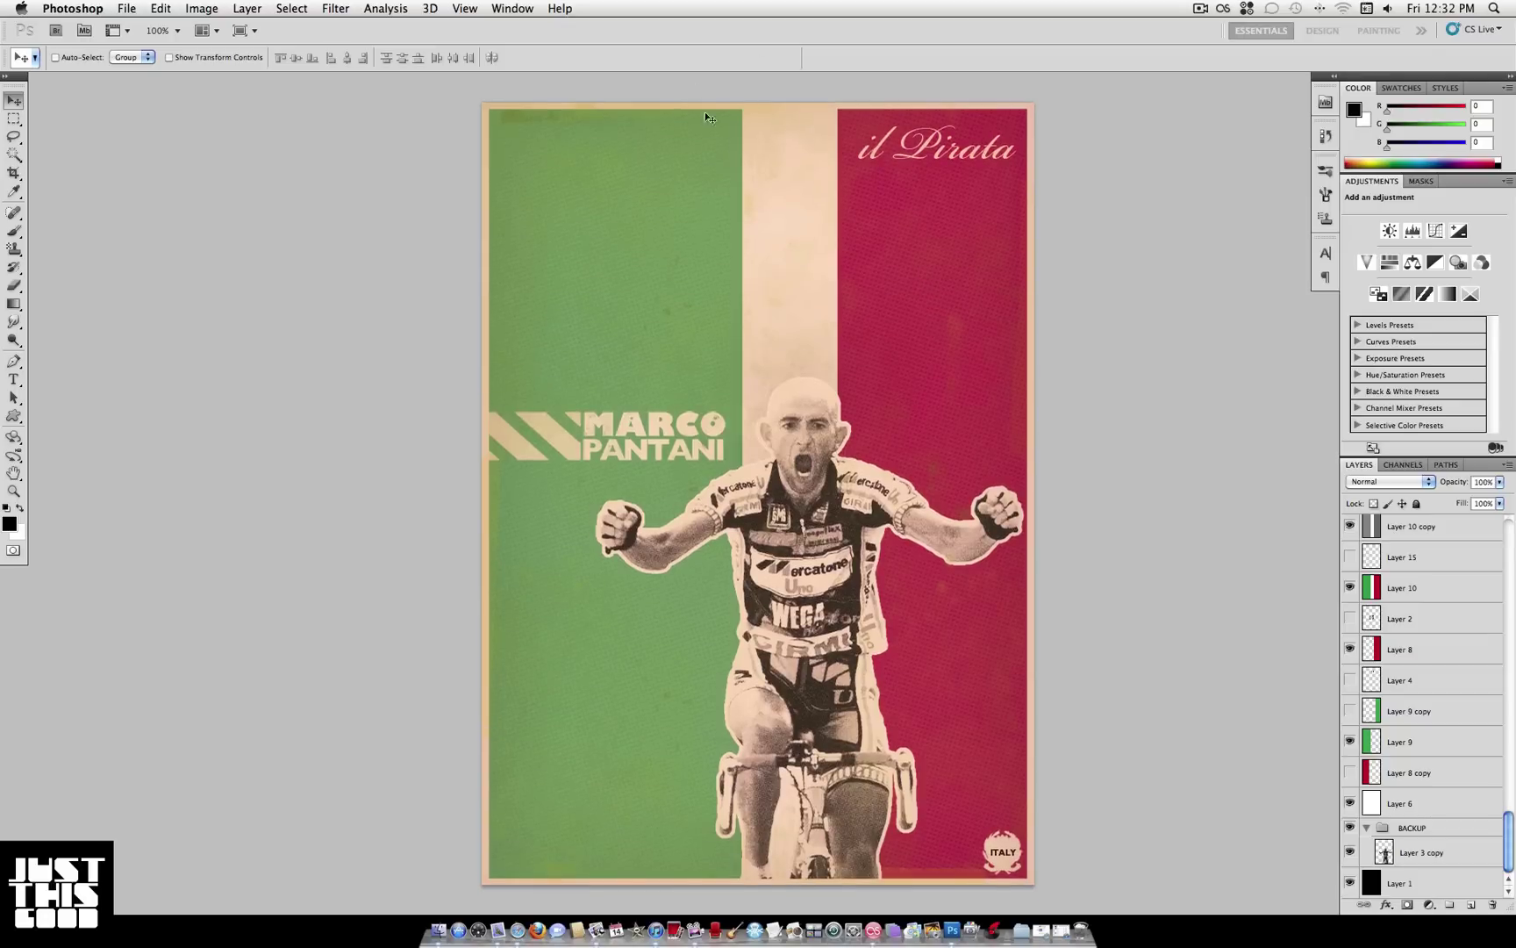
key("f")
key("f")
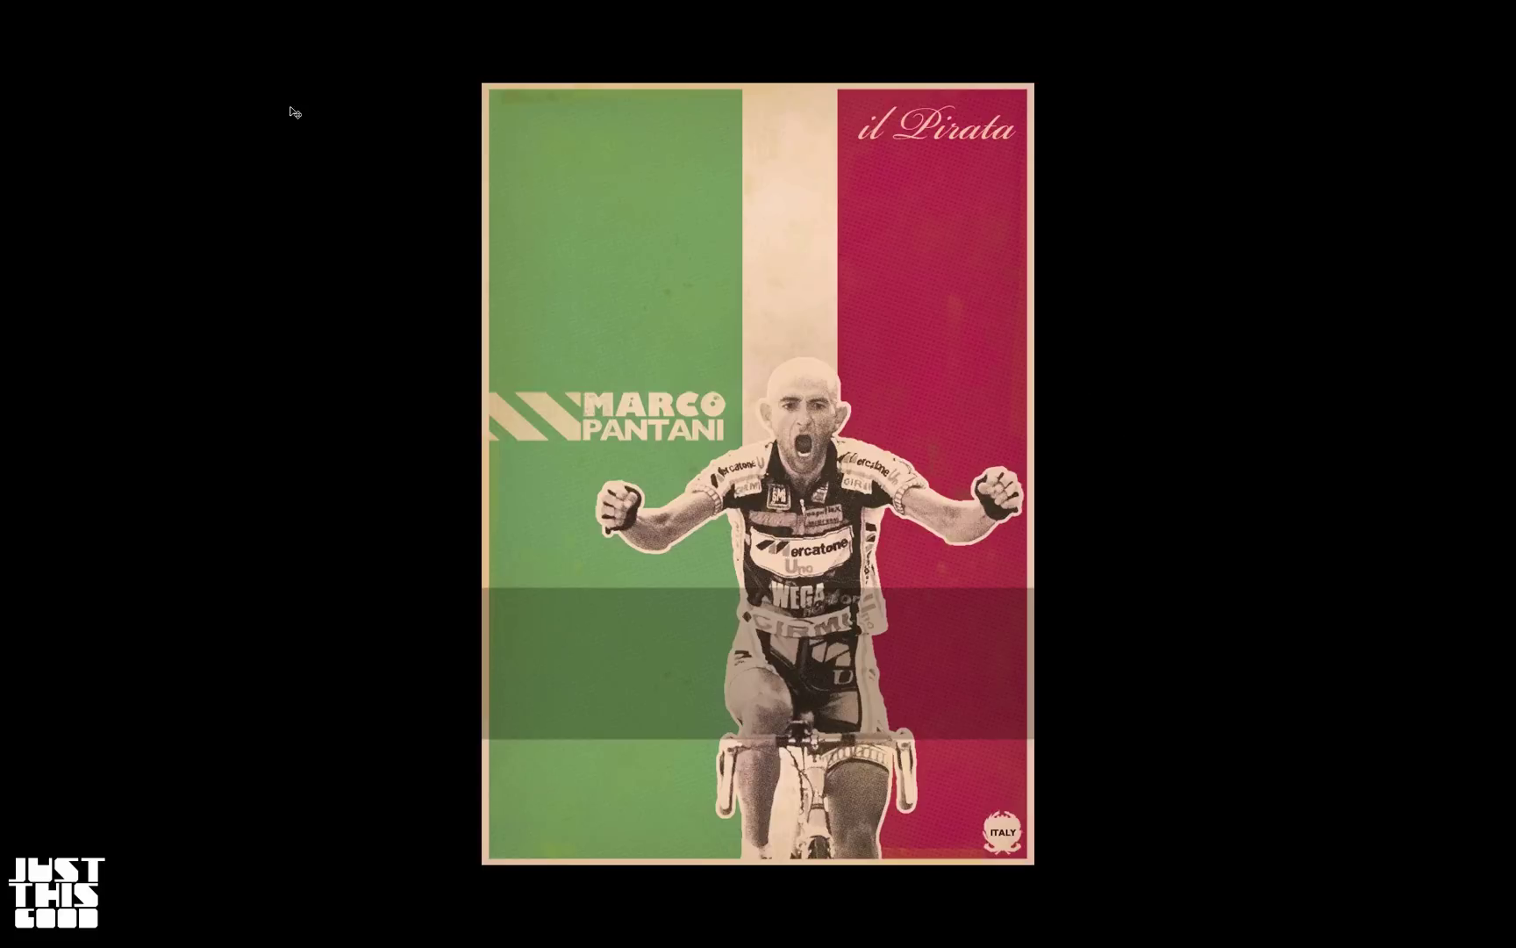
scroll(524, 539, "down", 3)
scroll(525, 536, "up", 3)
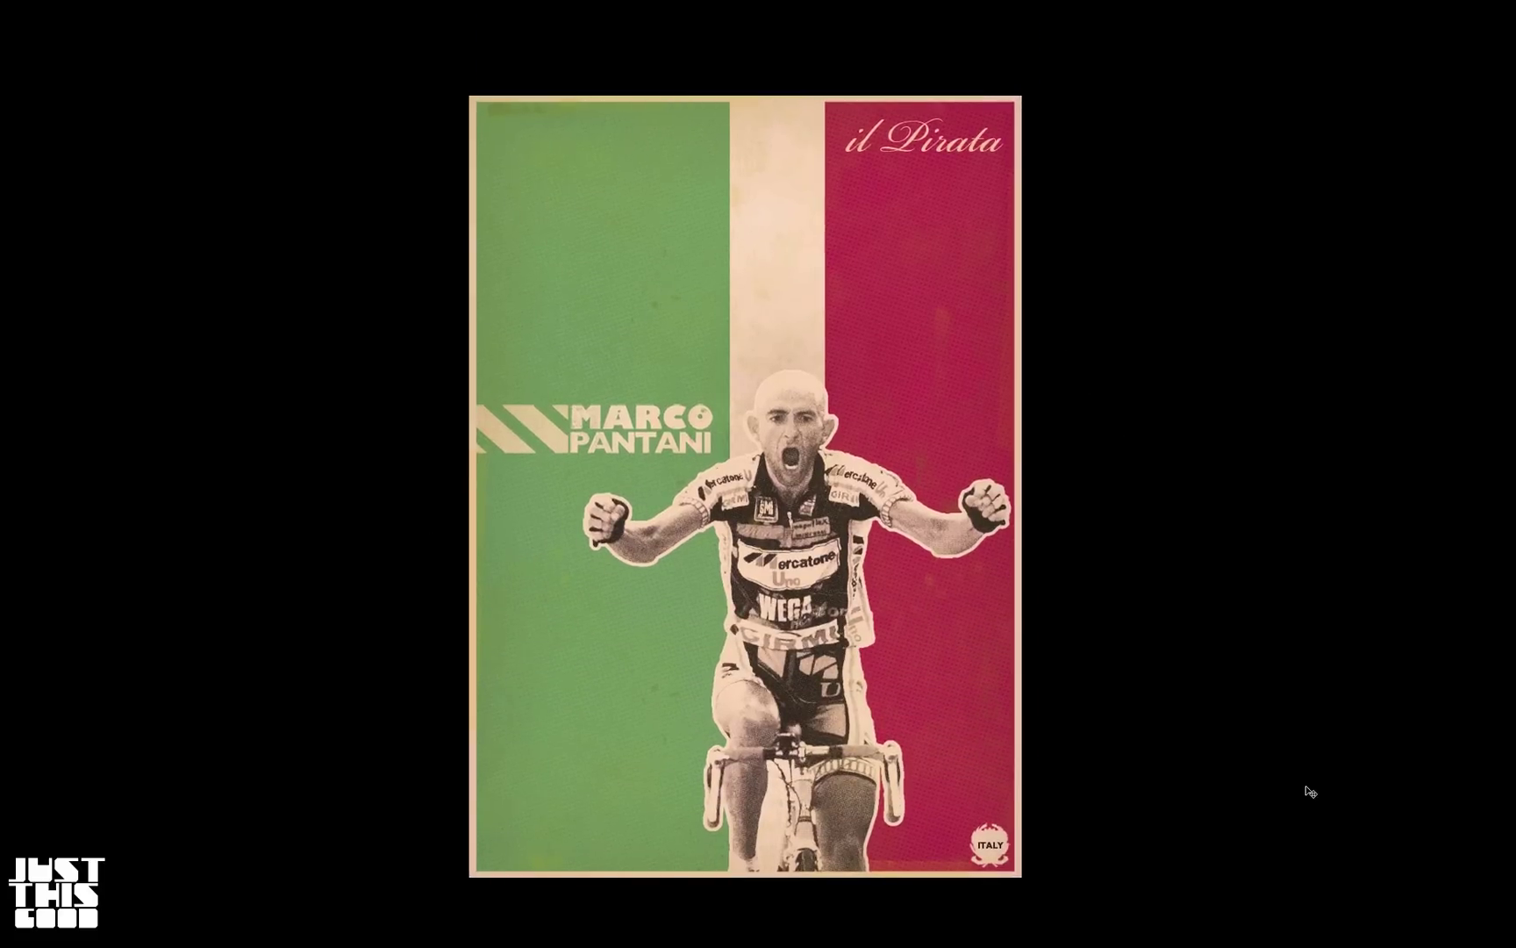
key("f")
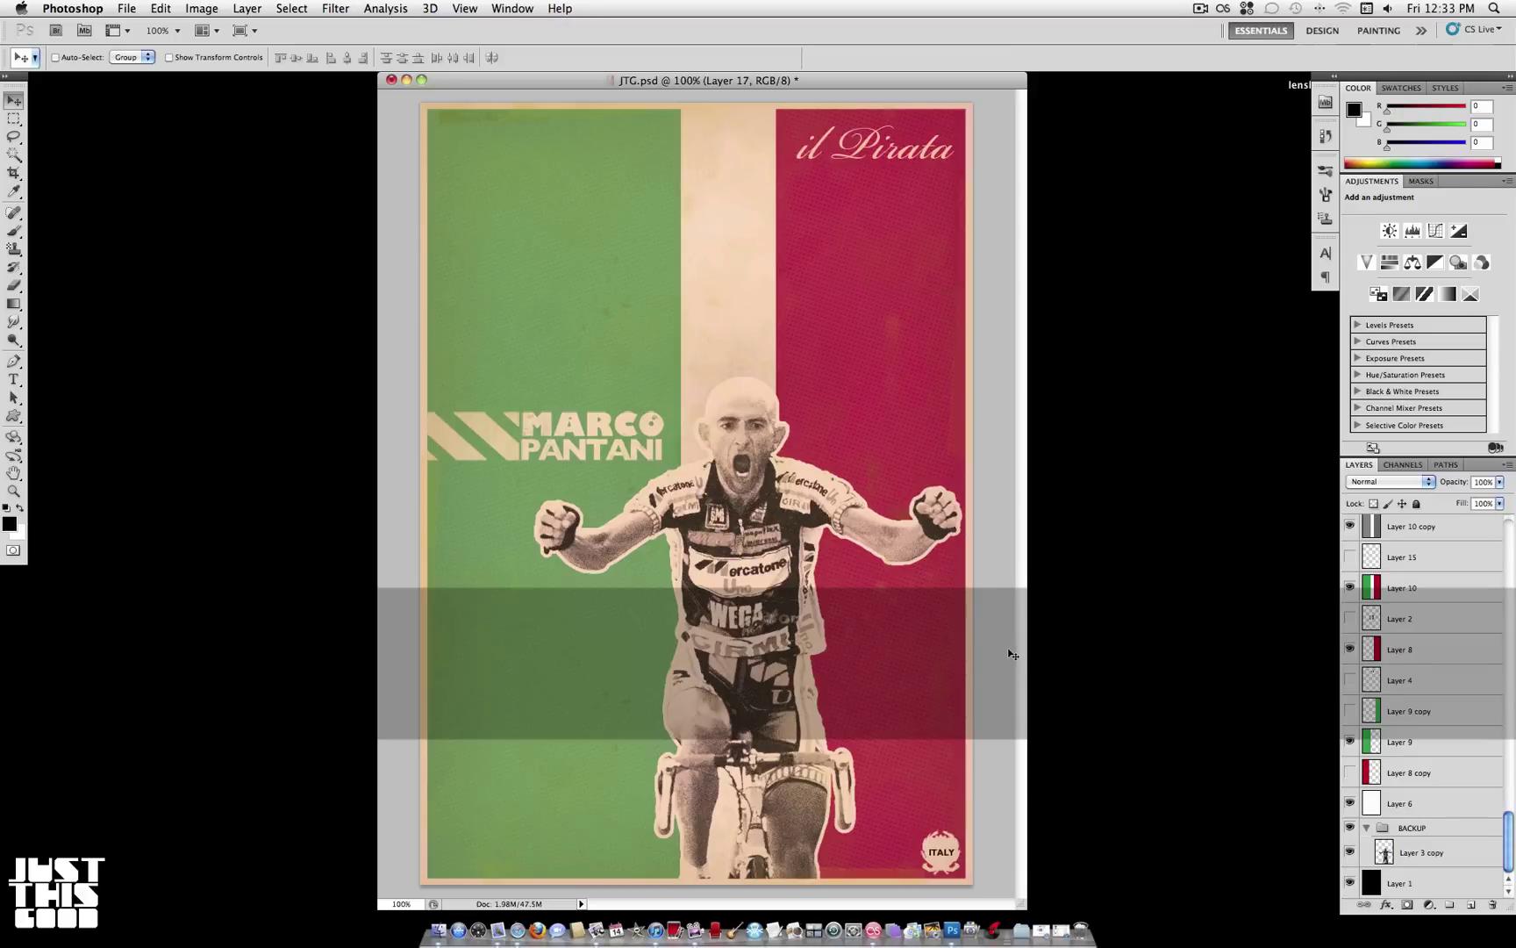
Step: Bring Layer 17 into view, pick the Brush tool, and paint then undo a black test stroke
scroll(1457, 656, "up", 5)
left_click_drag(1509, 752, 1509, 566)
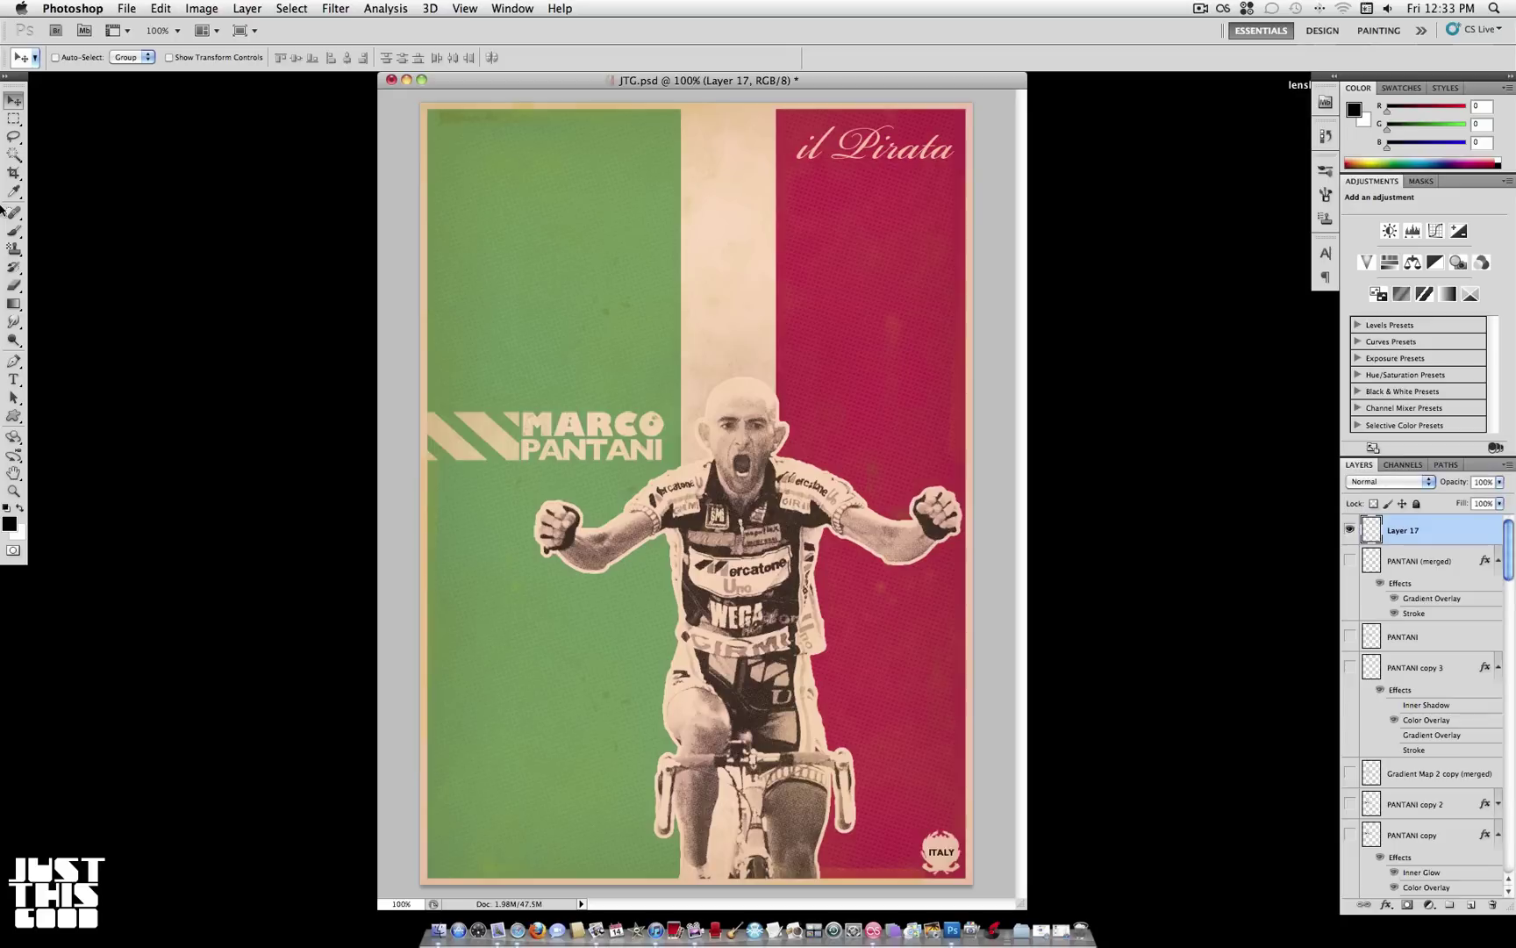
left_click(14, 230)
left_click_drag(680, 410, 704, 370)
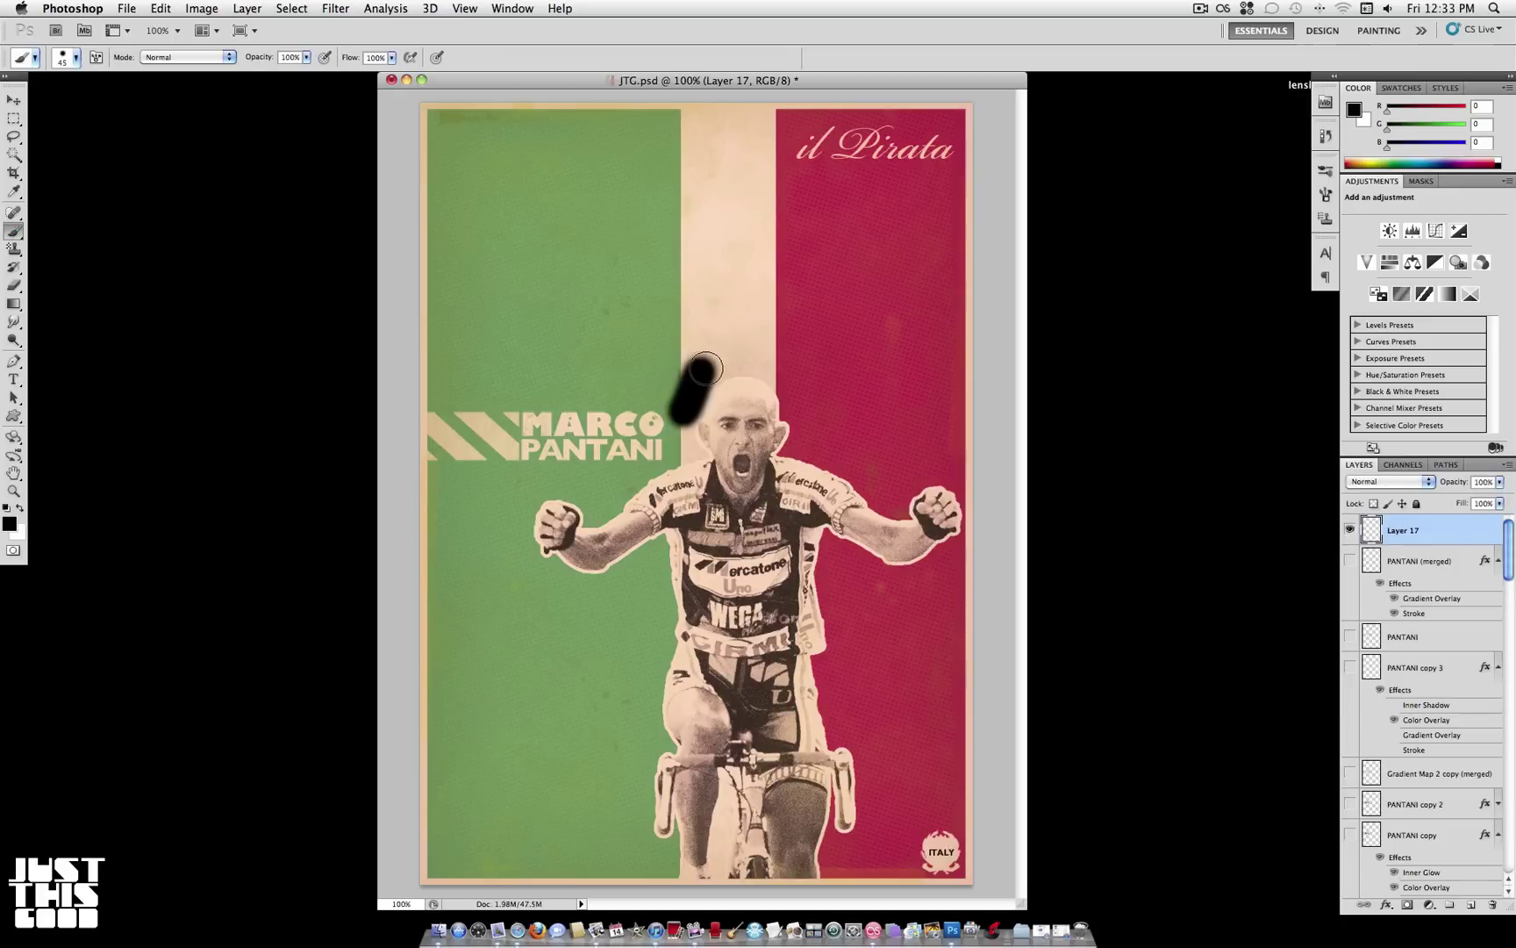
key("super+z")
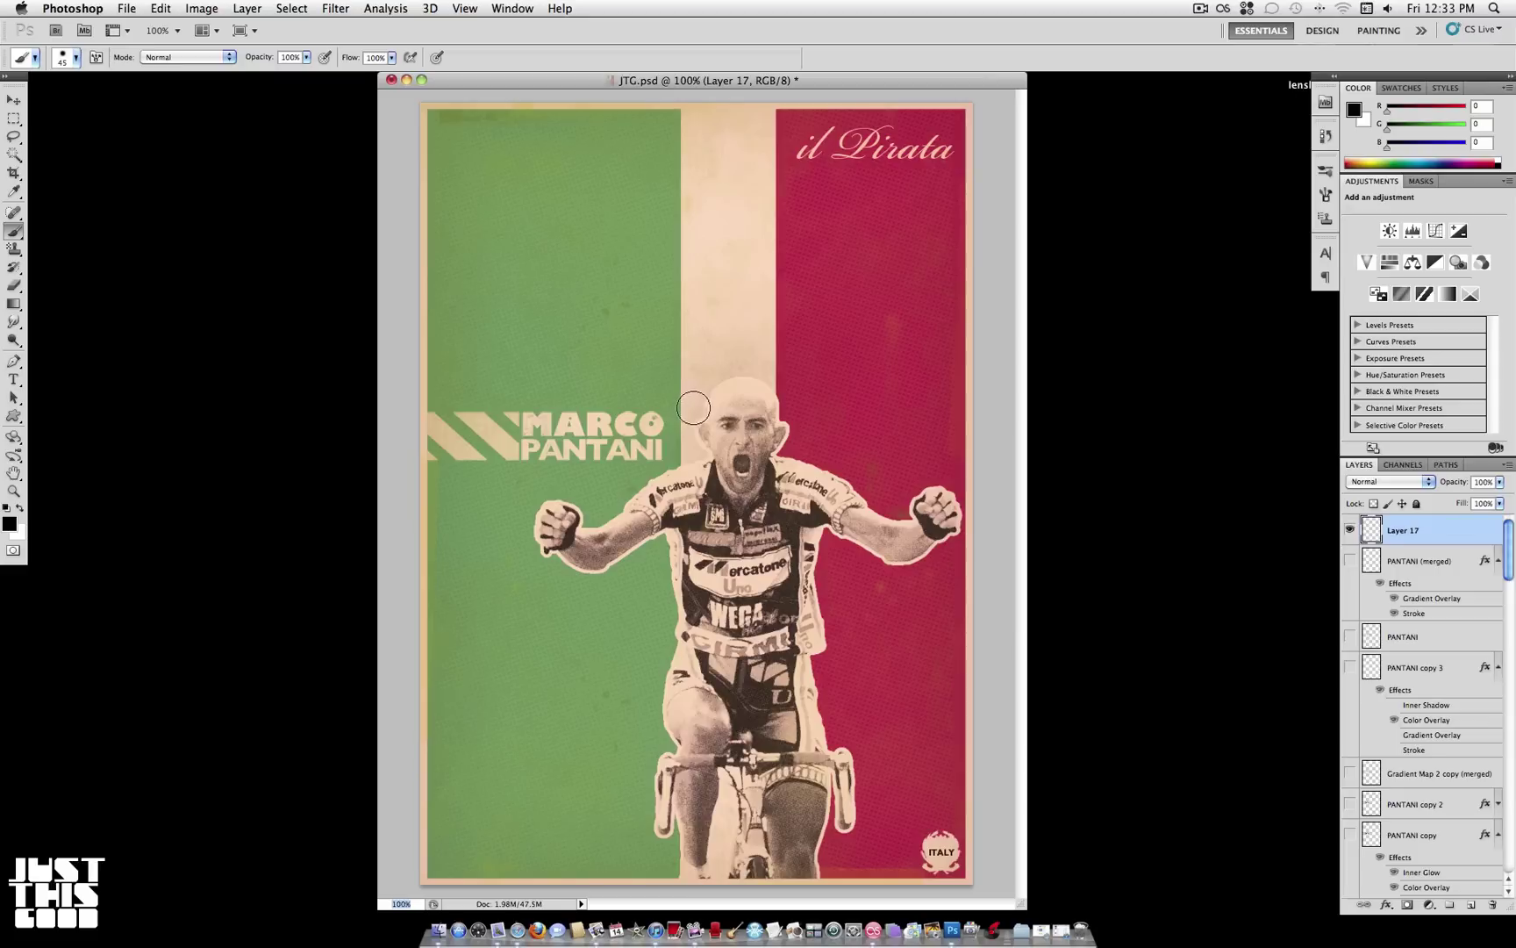
Step: Zoom in, shrink the brush to 3 px, and paint a thin line beside the cyclist's head
scroll(692, 407, "up", 2)
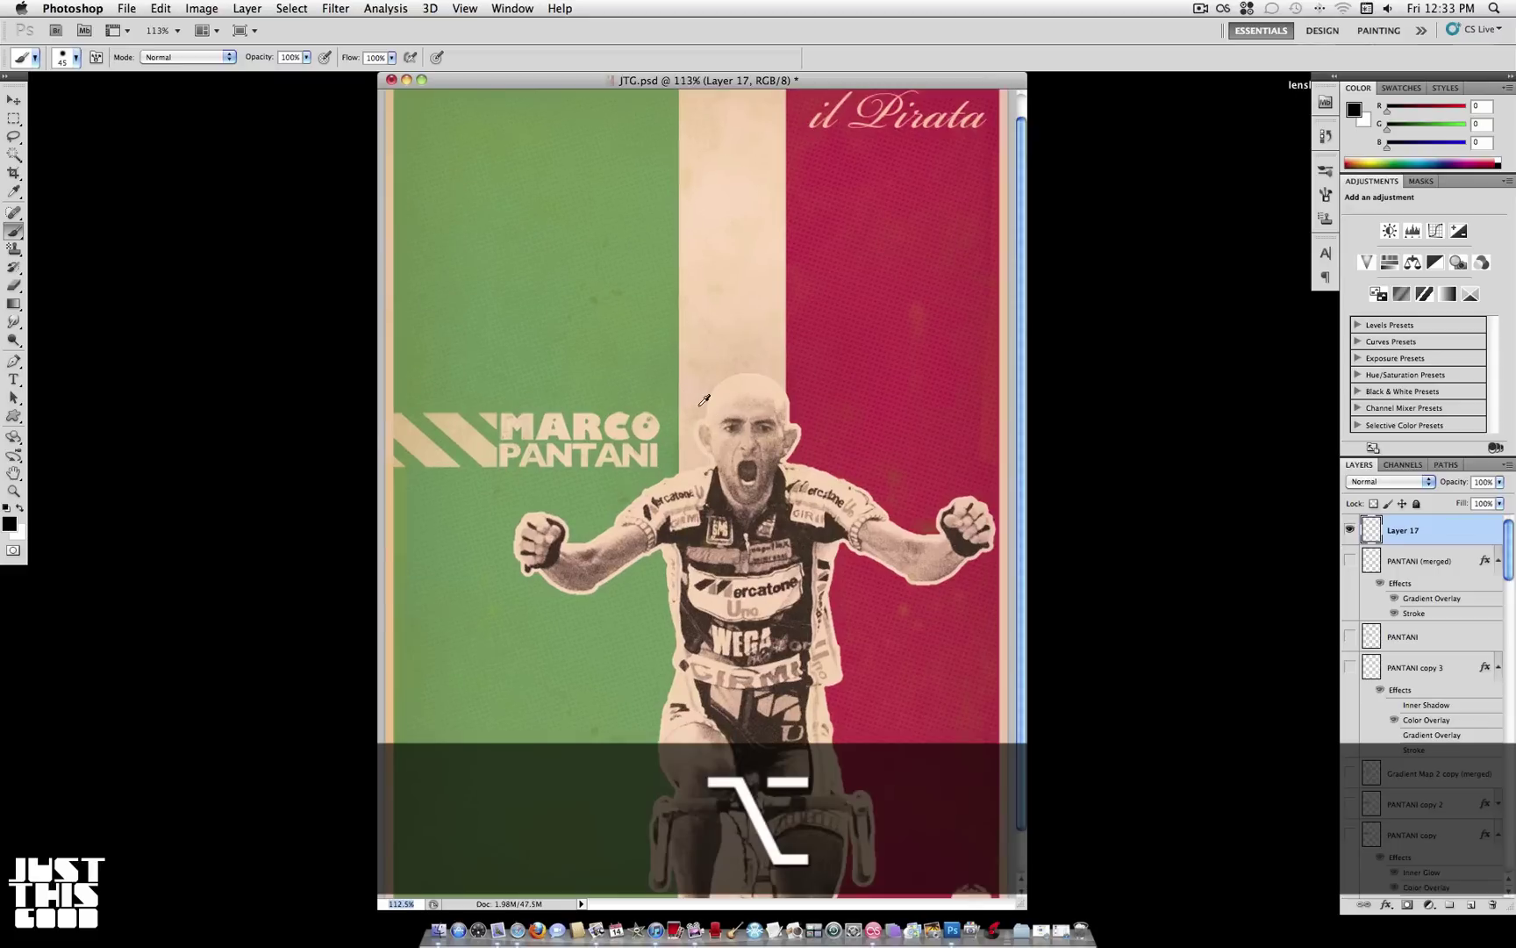
scroll(704, 401, "up", 10)
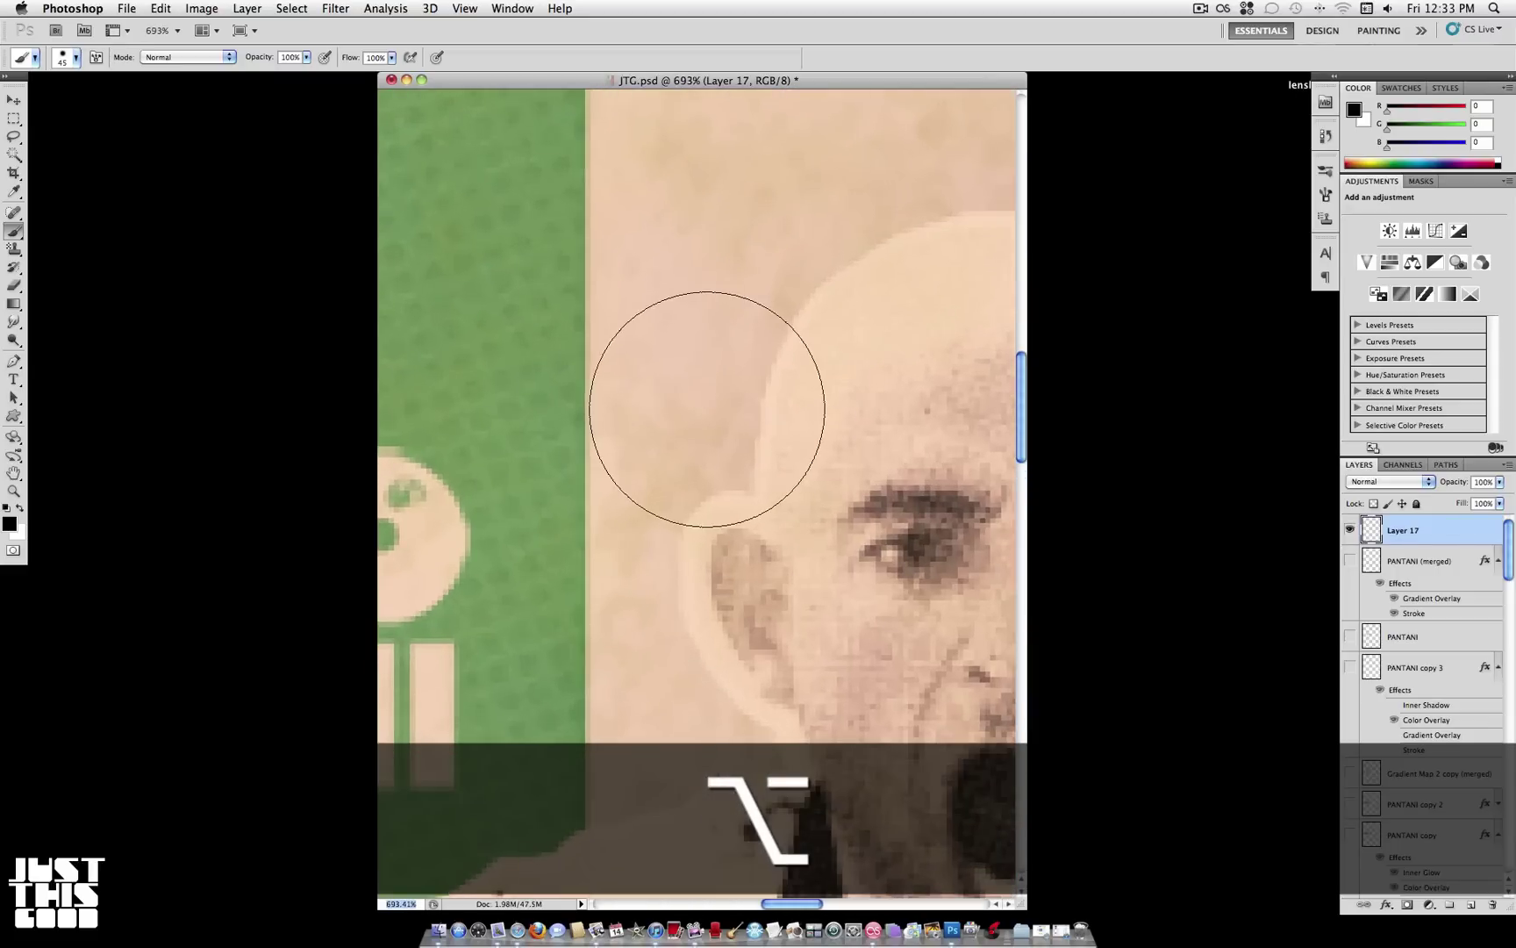
left_click(77, 58)
left_click_drag(52, 99, 23, 99)
mouse_move(744, 488)
left_mouse_down()
mouse_move(746, 399)
mouse_move(784, 326)
left_mouse_up()
Step: Zoom back out and display the poster at actual pixel size (Cmd+Alt+0)
key("alt")
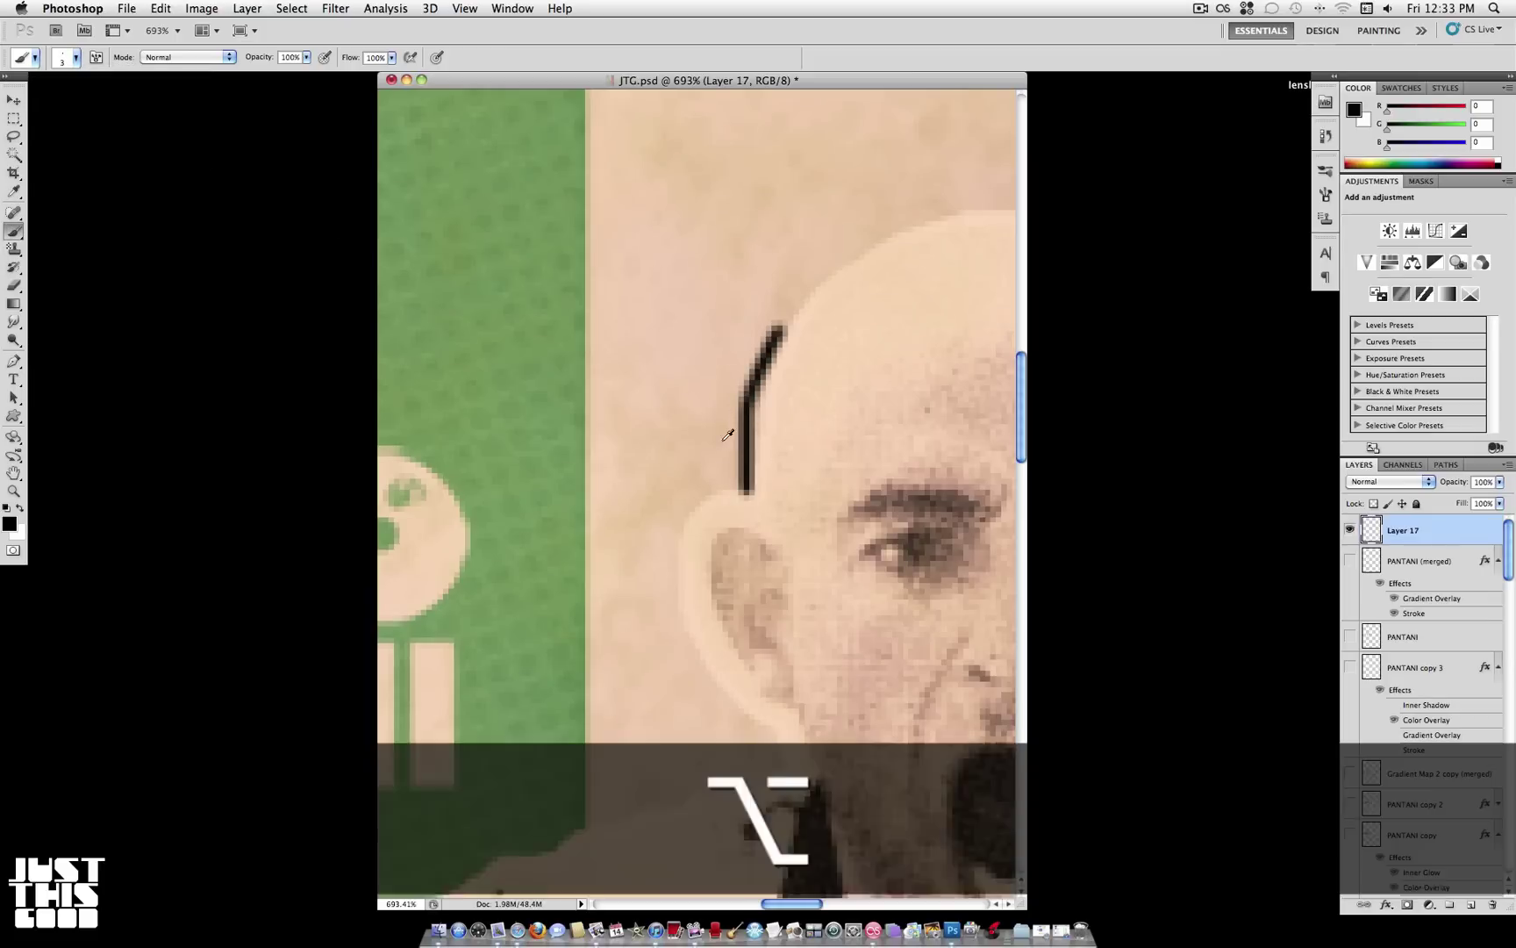
scroll(728, 434, "down", 8)
scroll(728, 434, "up", 4)
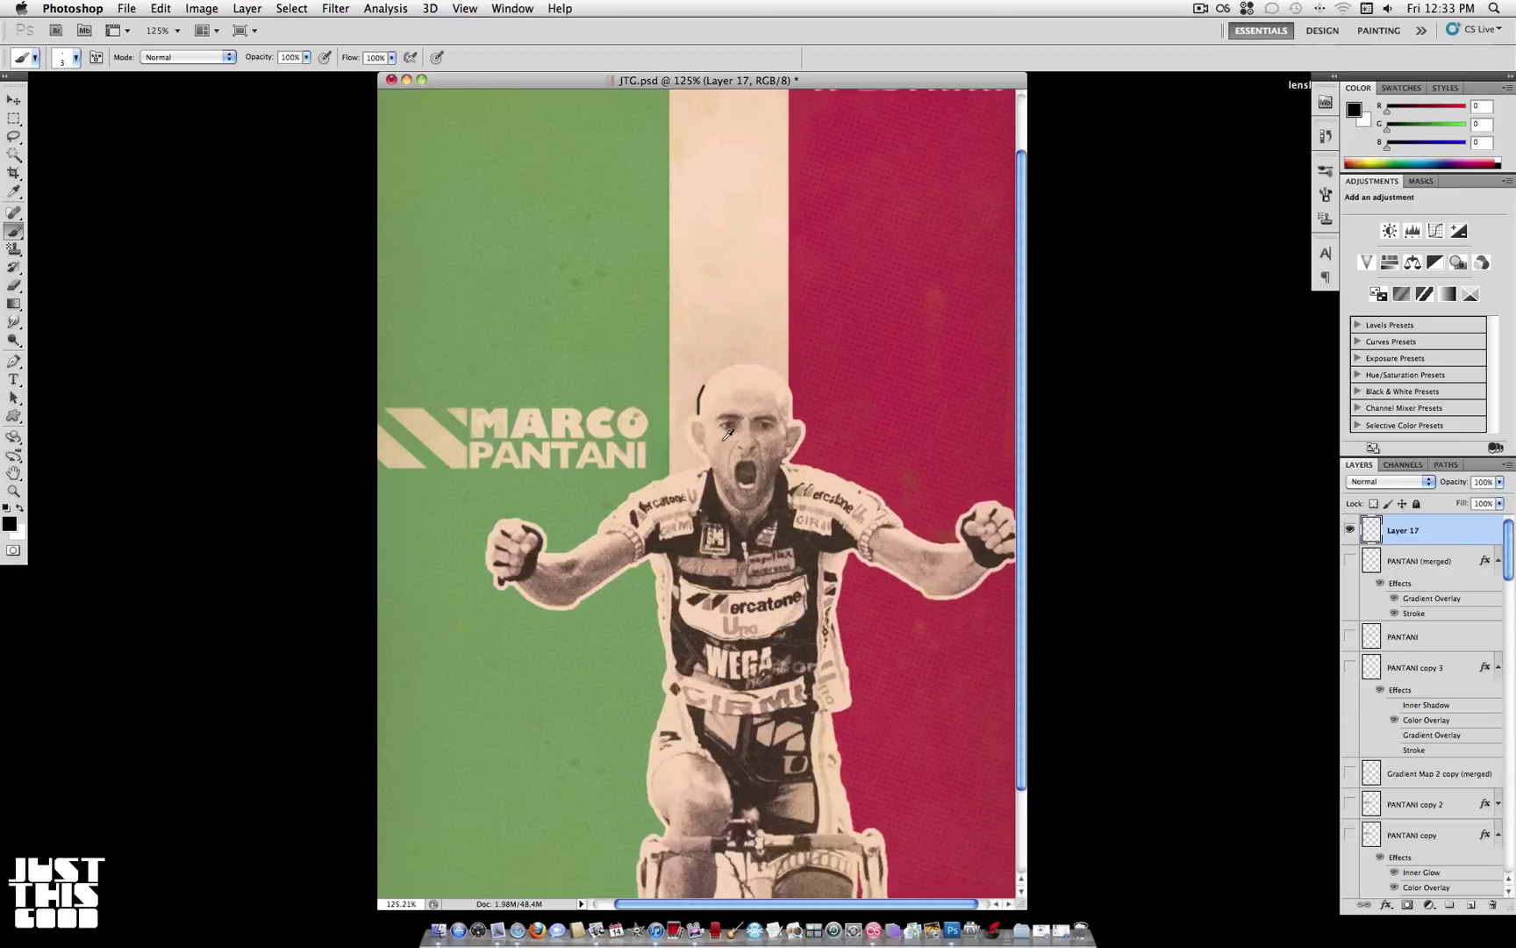
scroll(720, 442, "down", 6)
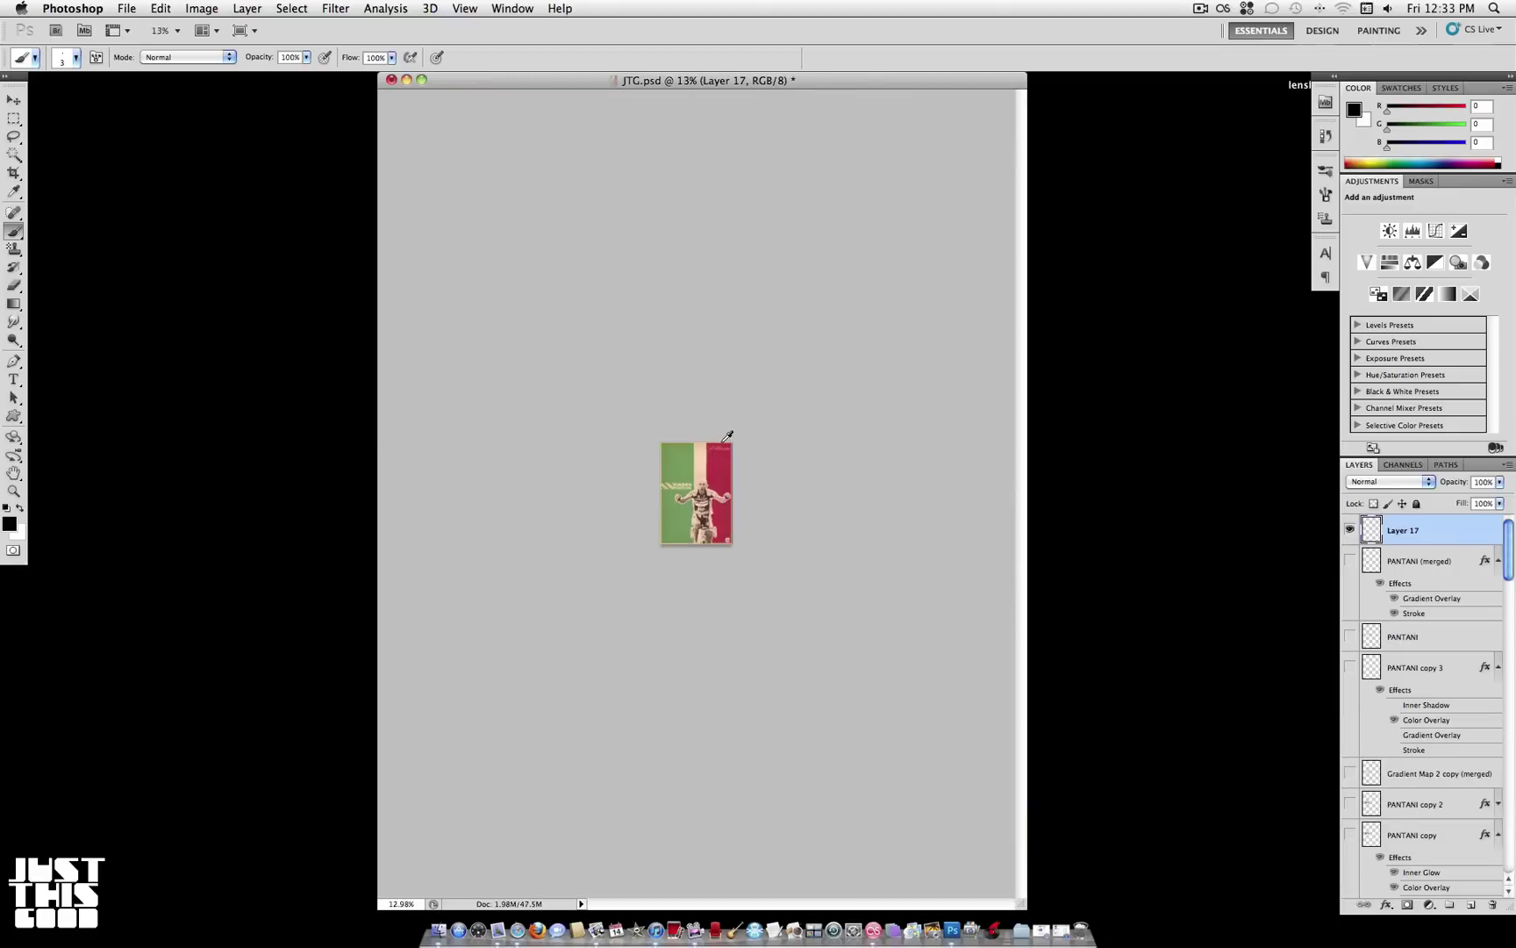
scroll(726, 436, "up", 3)
scroll(727, 436, "up", 3)
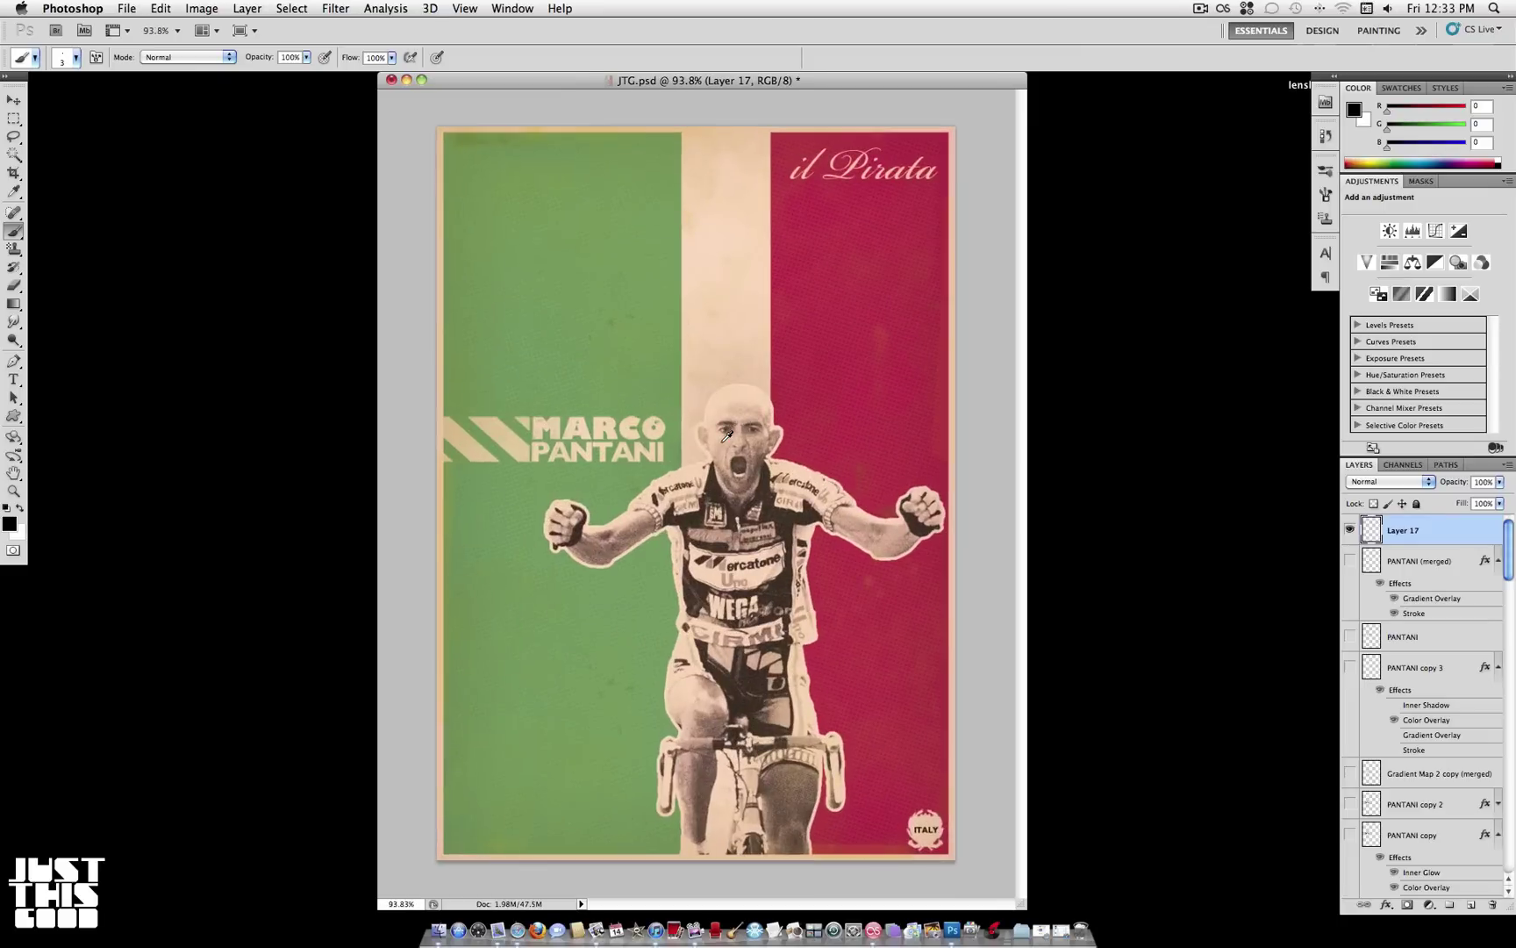
scroll(727, 435, "up", 1)
key("super+alt+0")
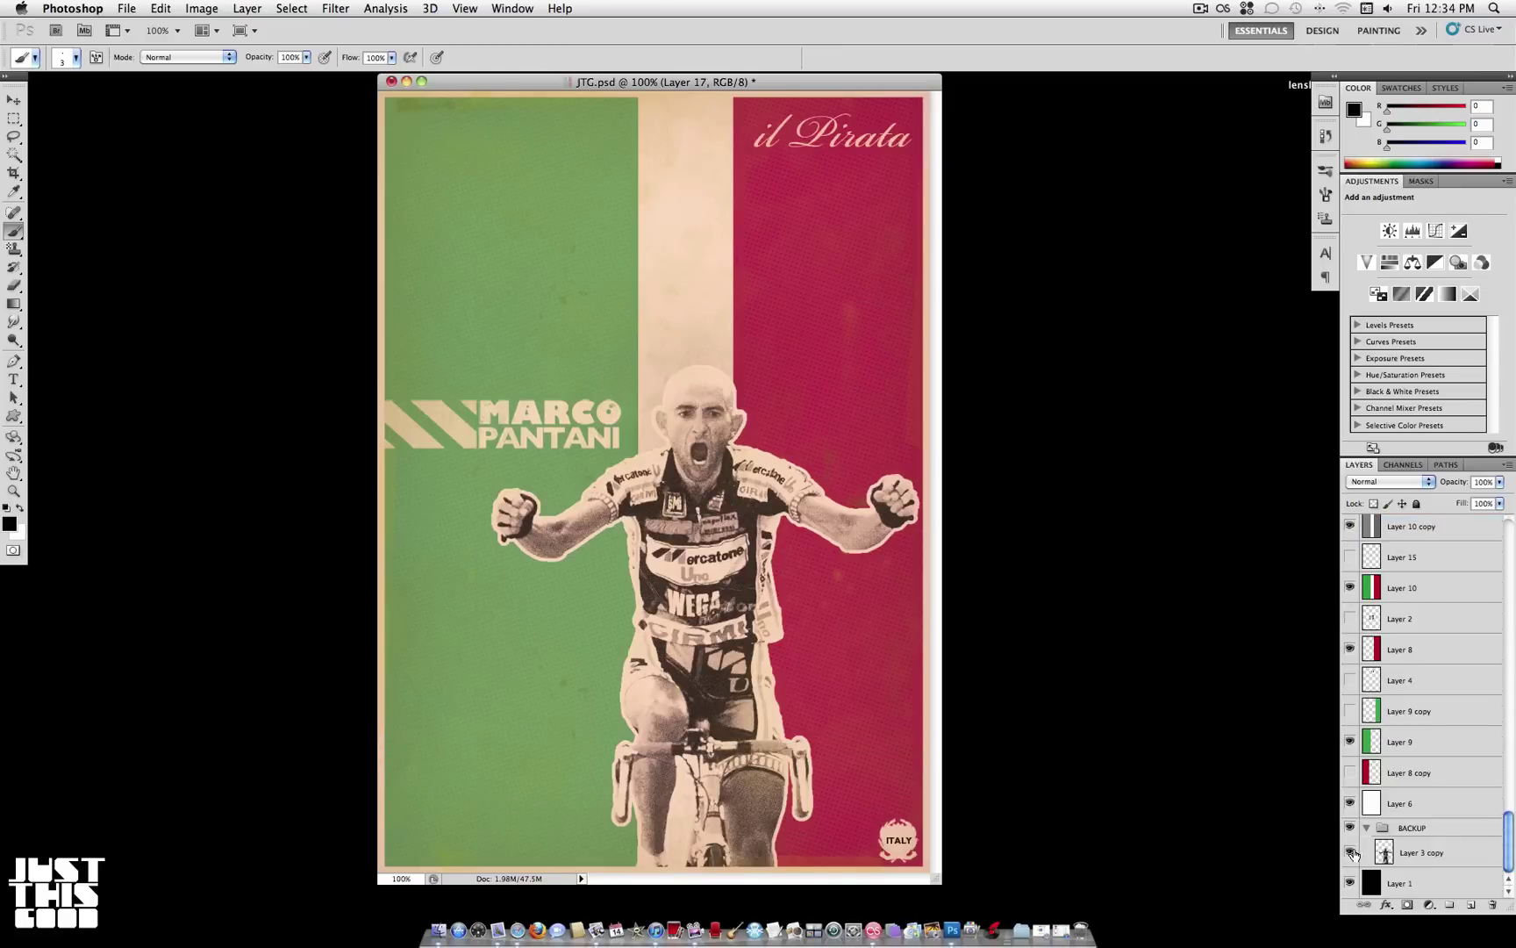
key("super+alt")
key("super+alt")
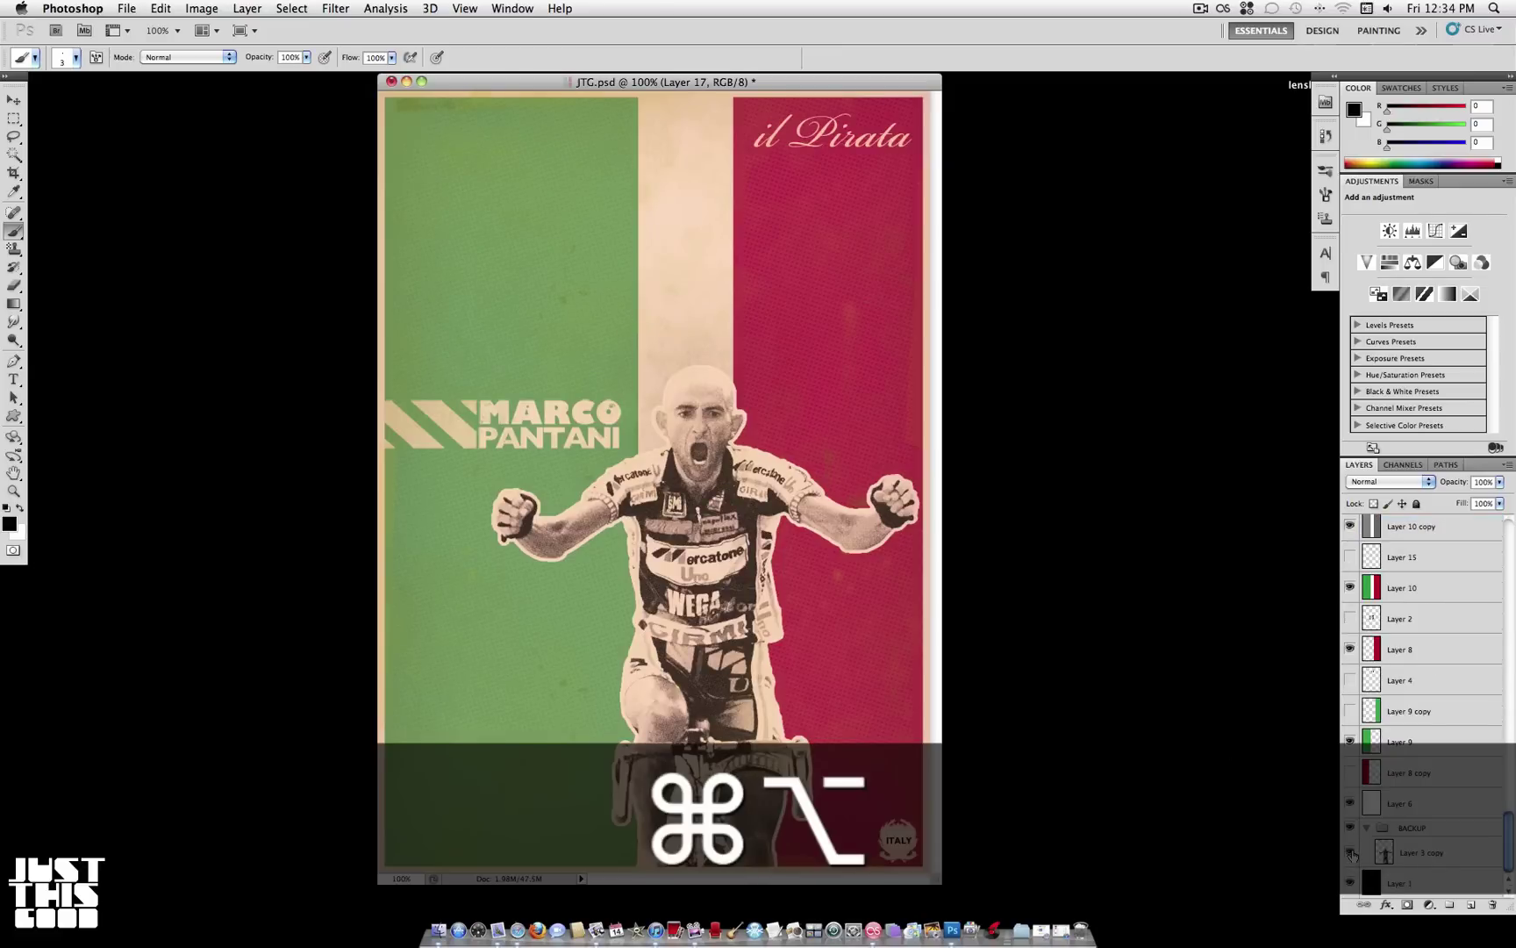
left_click(1350, 856, "alt+super")
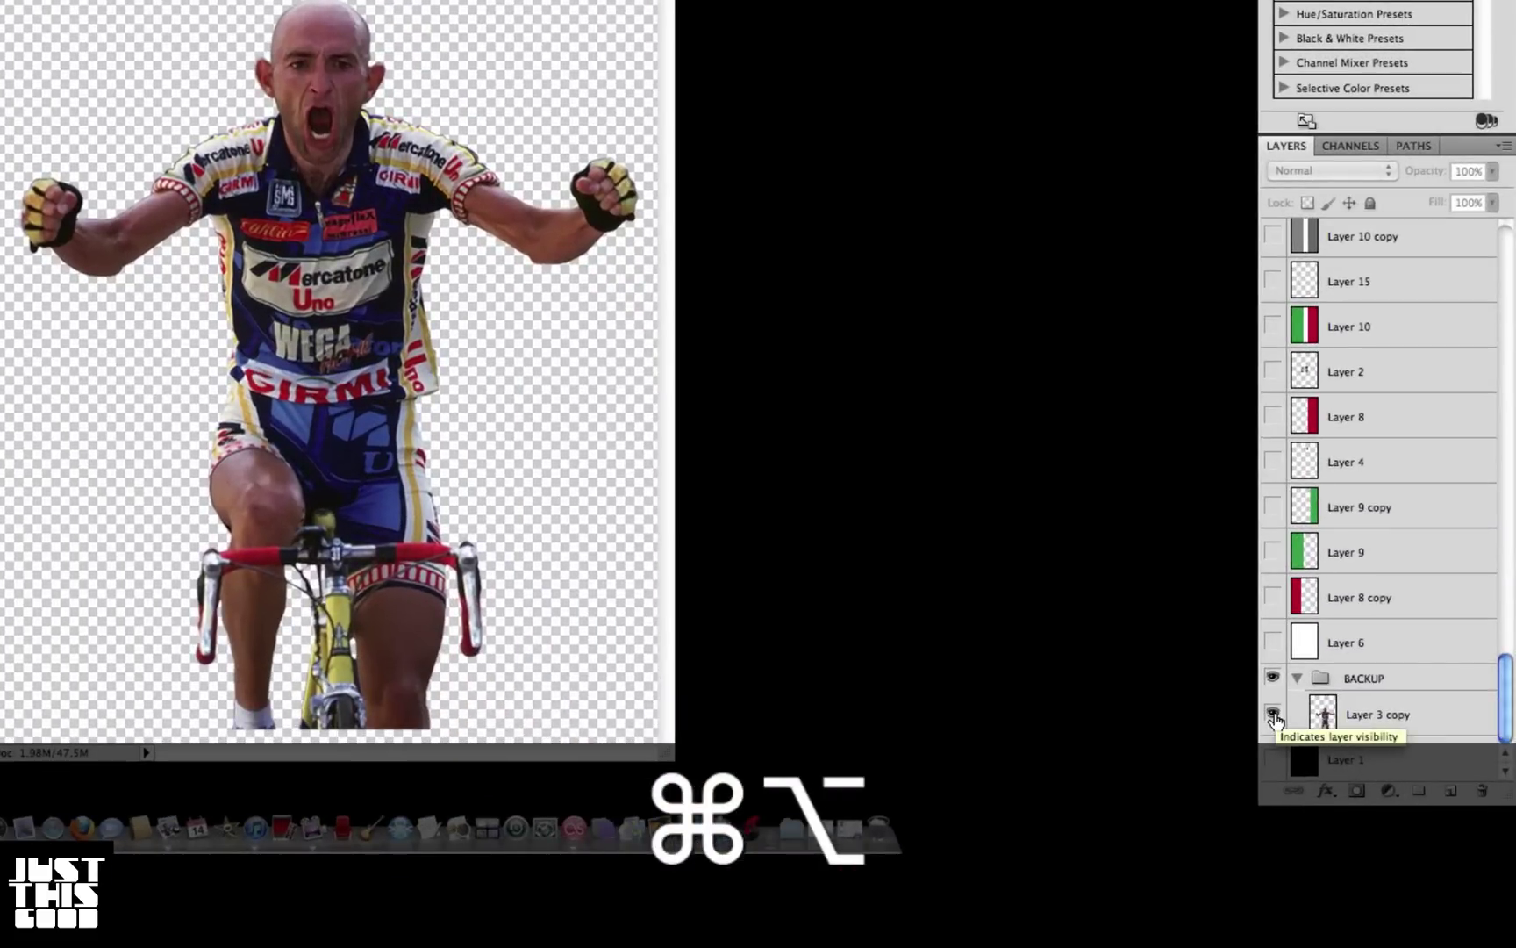
left_click(1274, 715, "alt+super")
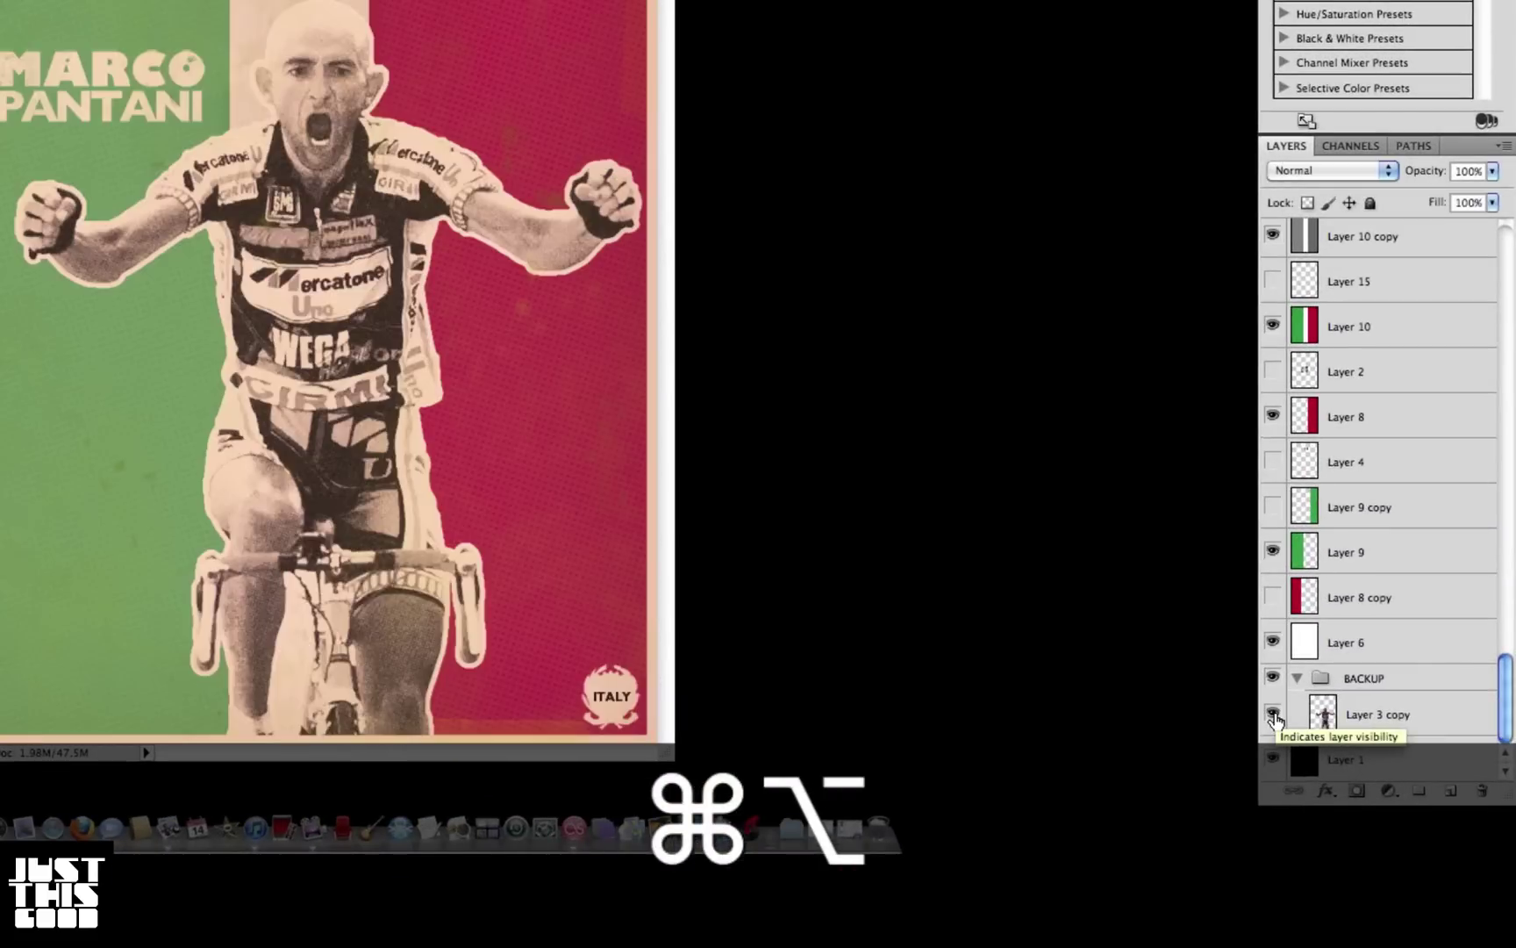
left_click(1274, 715, "alt")
left_click(1273, 715, "alt+super")
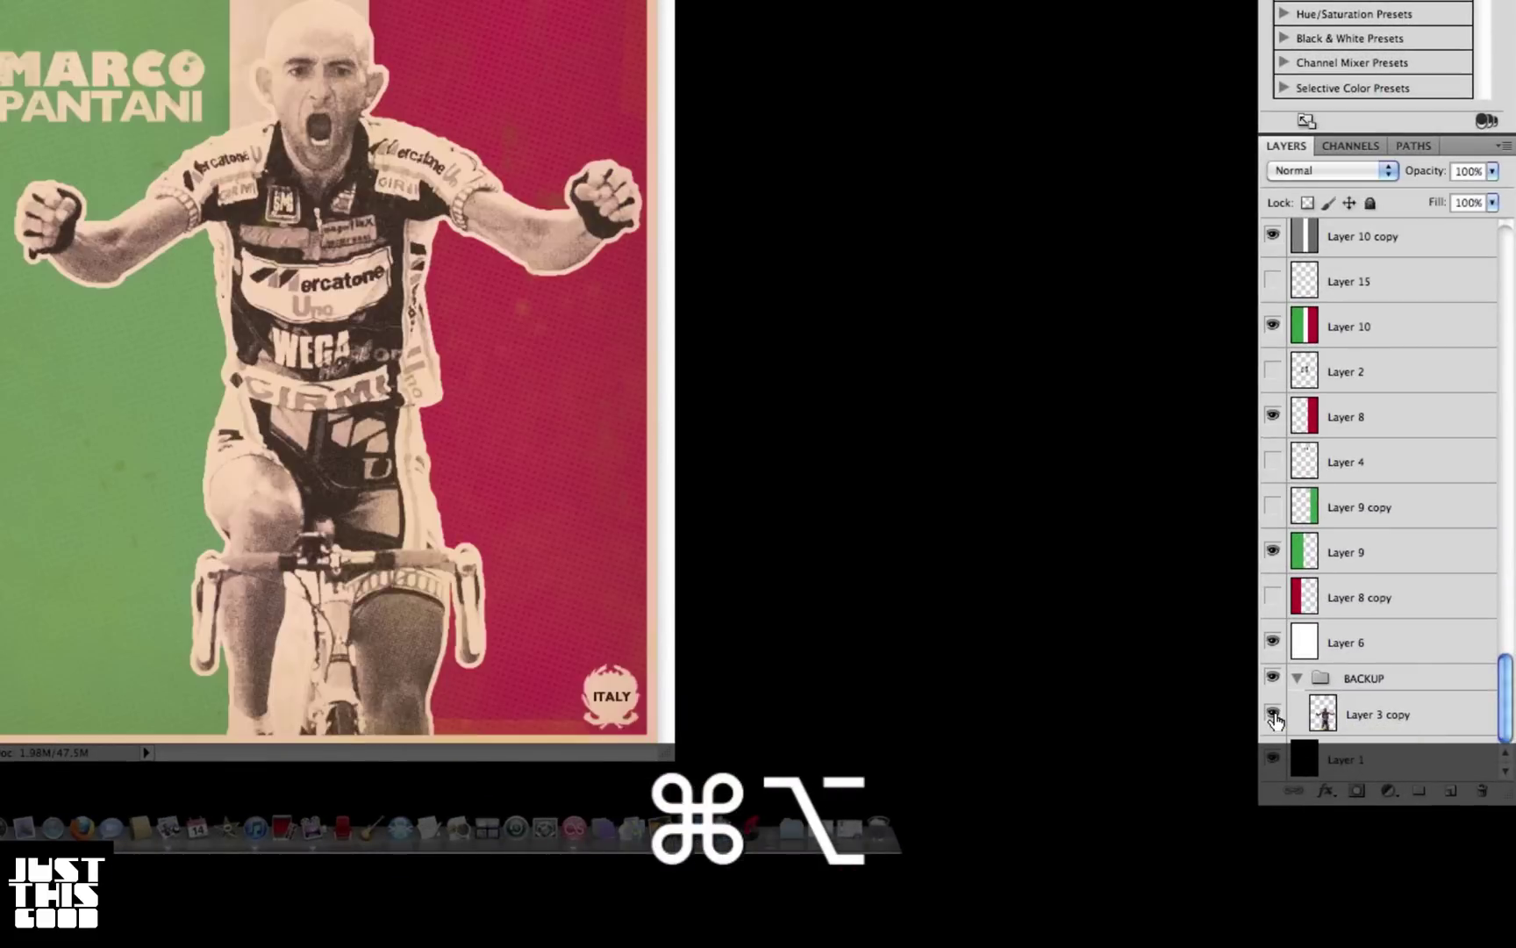
left_click(1274, 715, "alt+super")
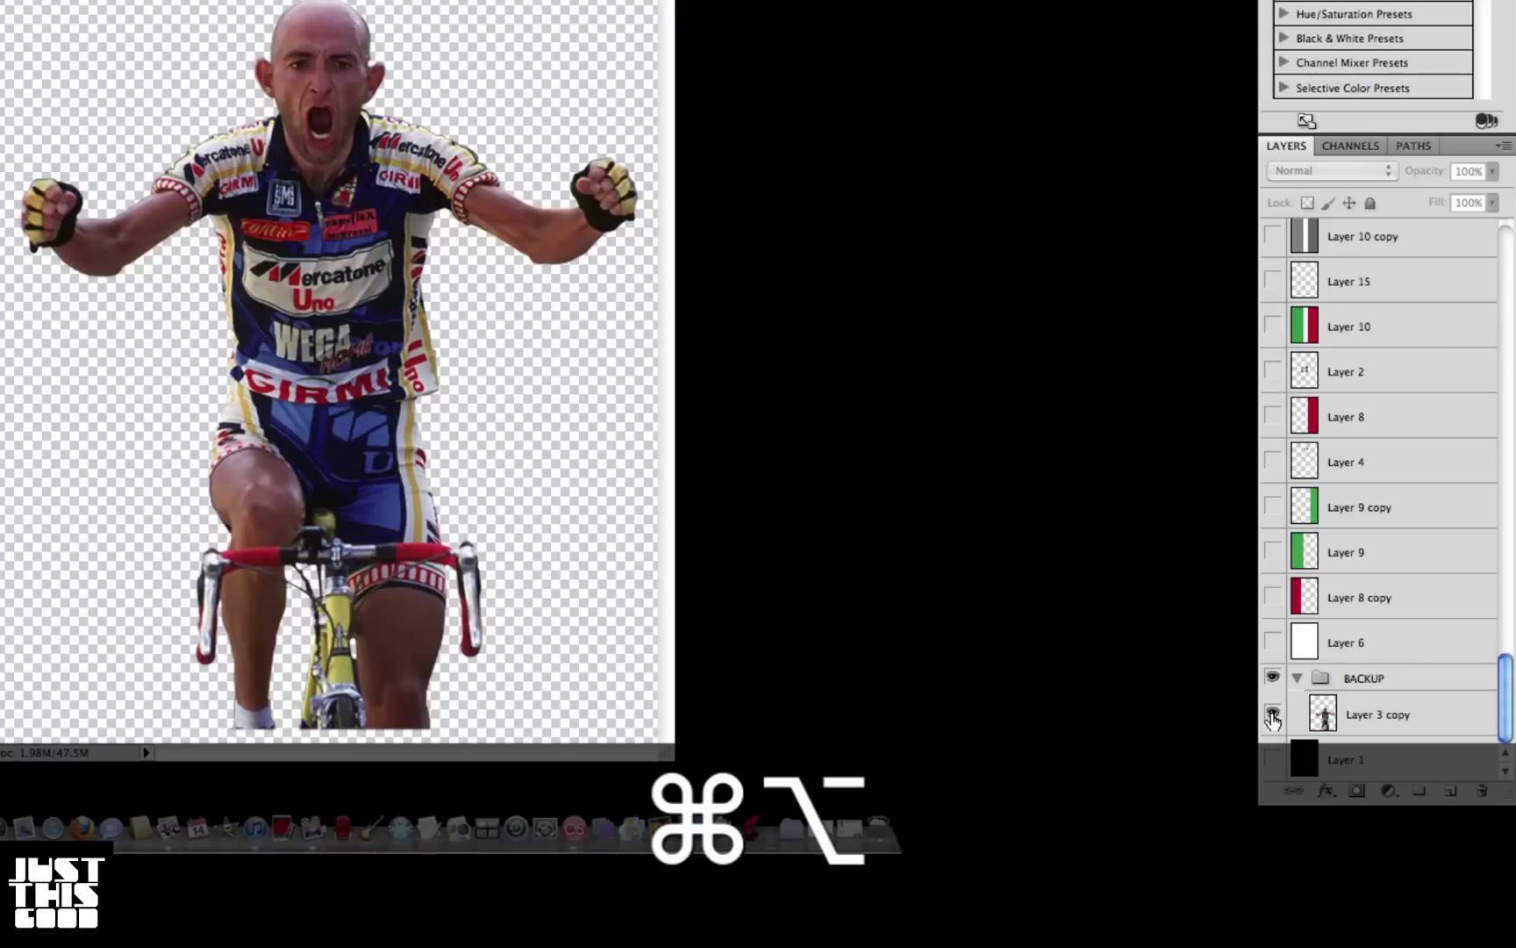
left_click(1273, 717, "alt+super")
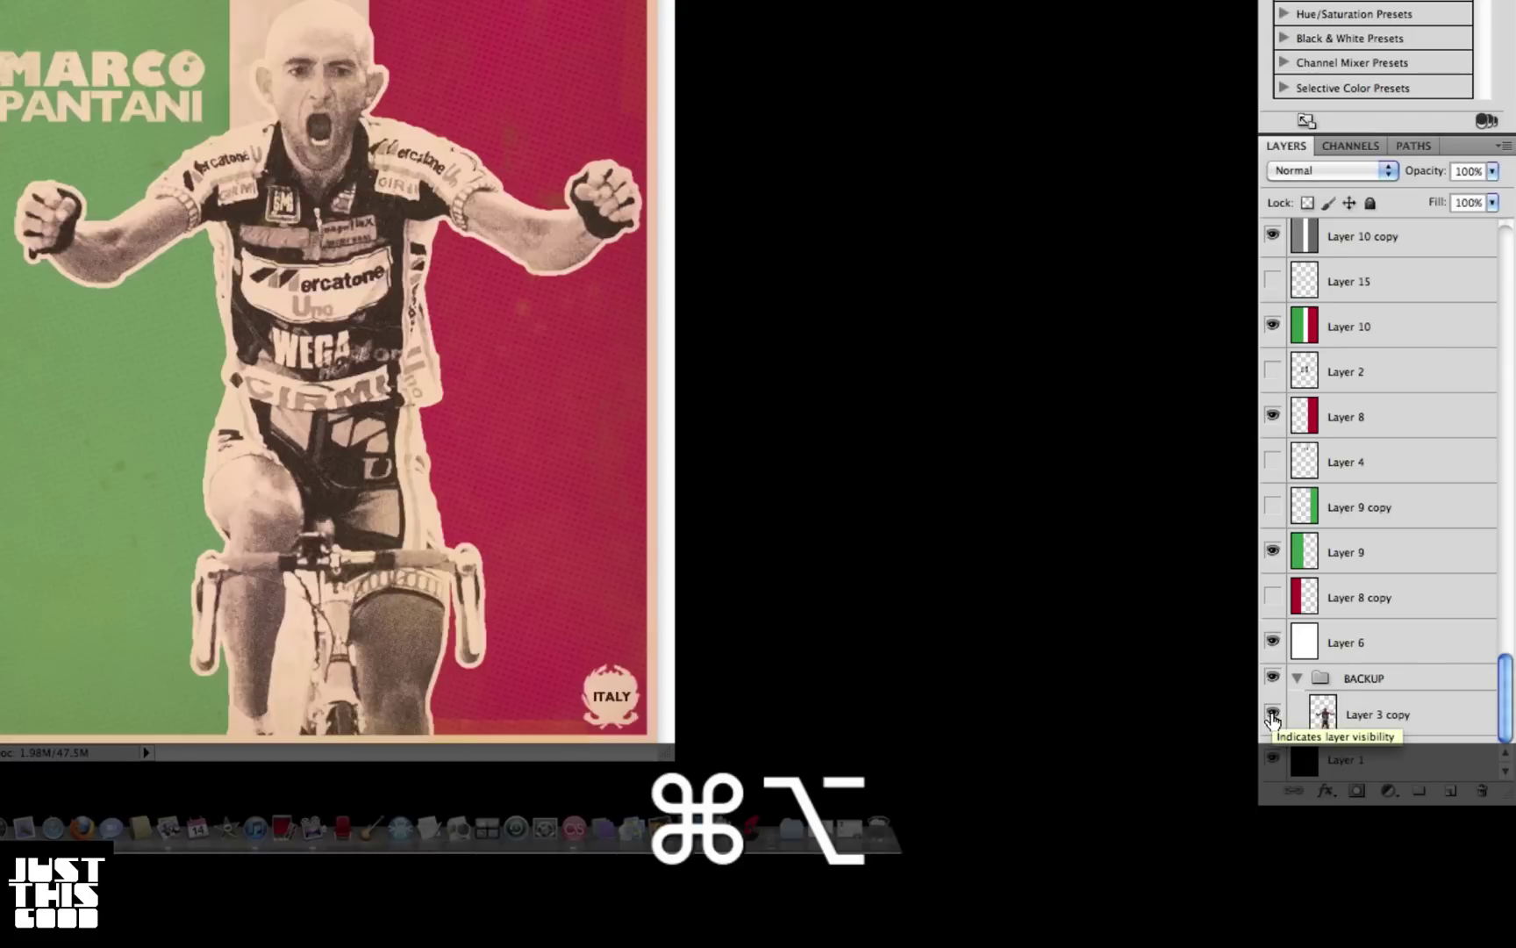
left_click(1273, 716, "alt+super")
left_click(1273, 717, "alt+super")
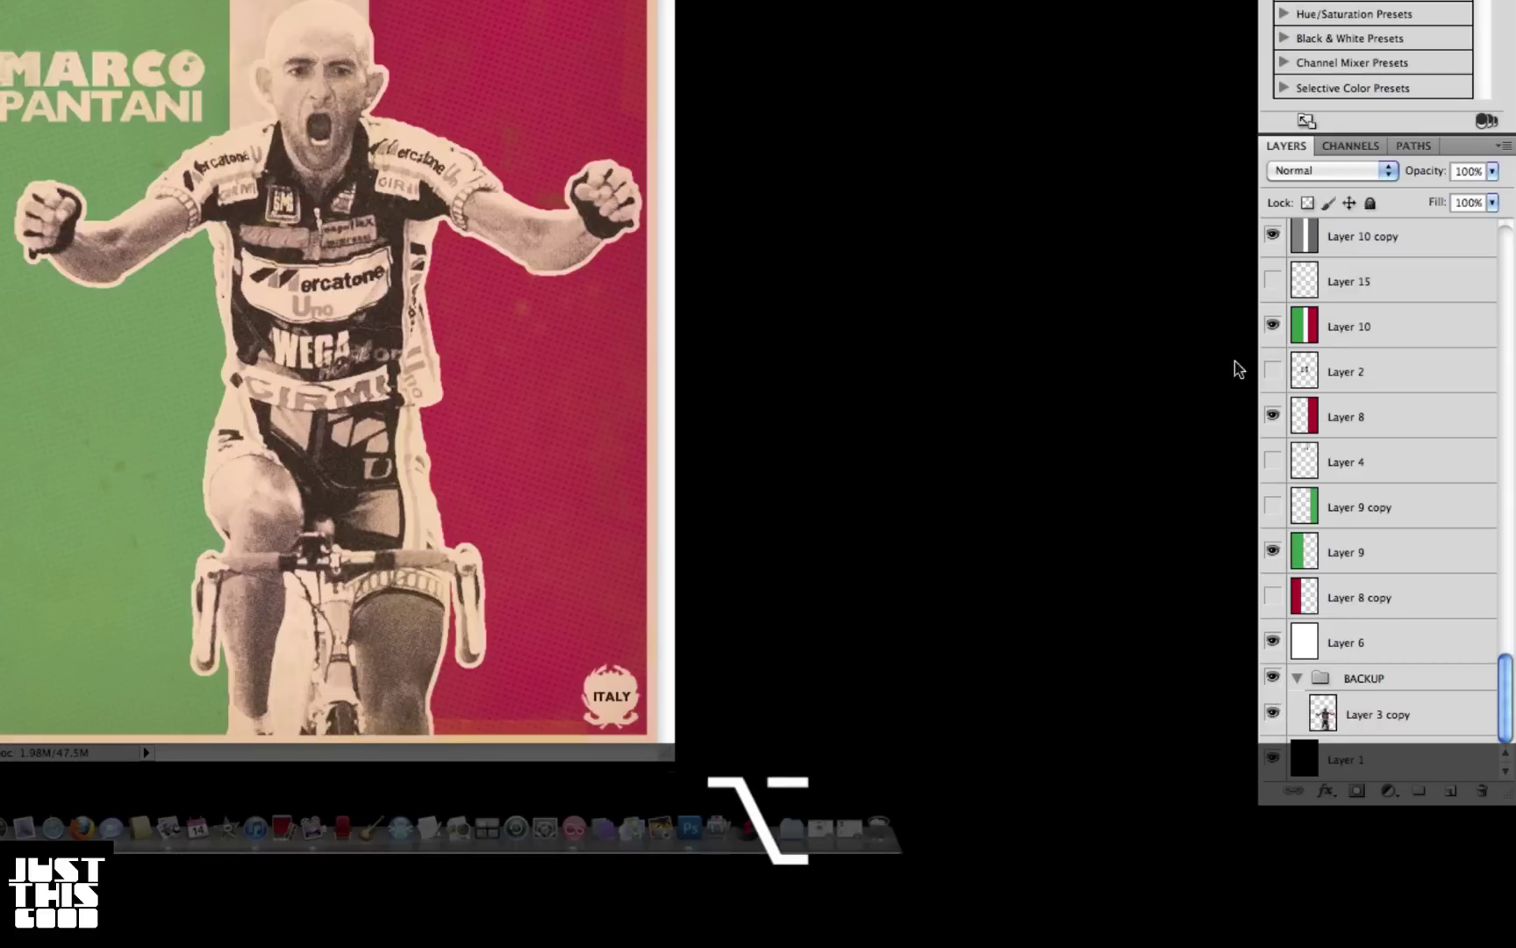
scroll(1294, 430, "up", 3)
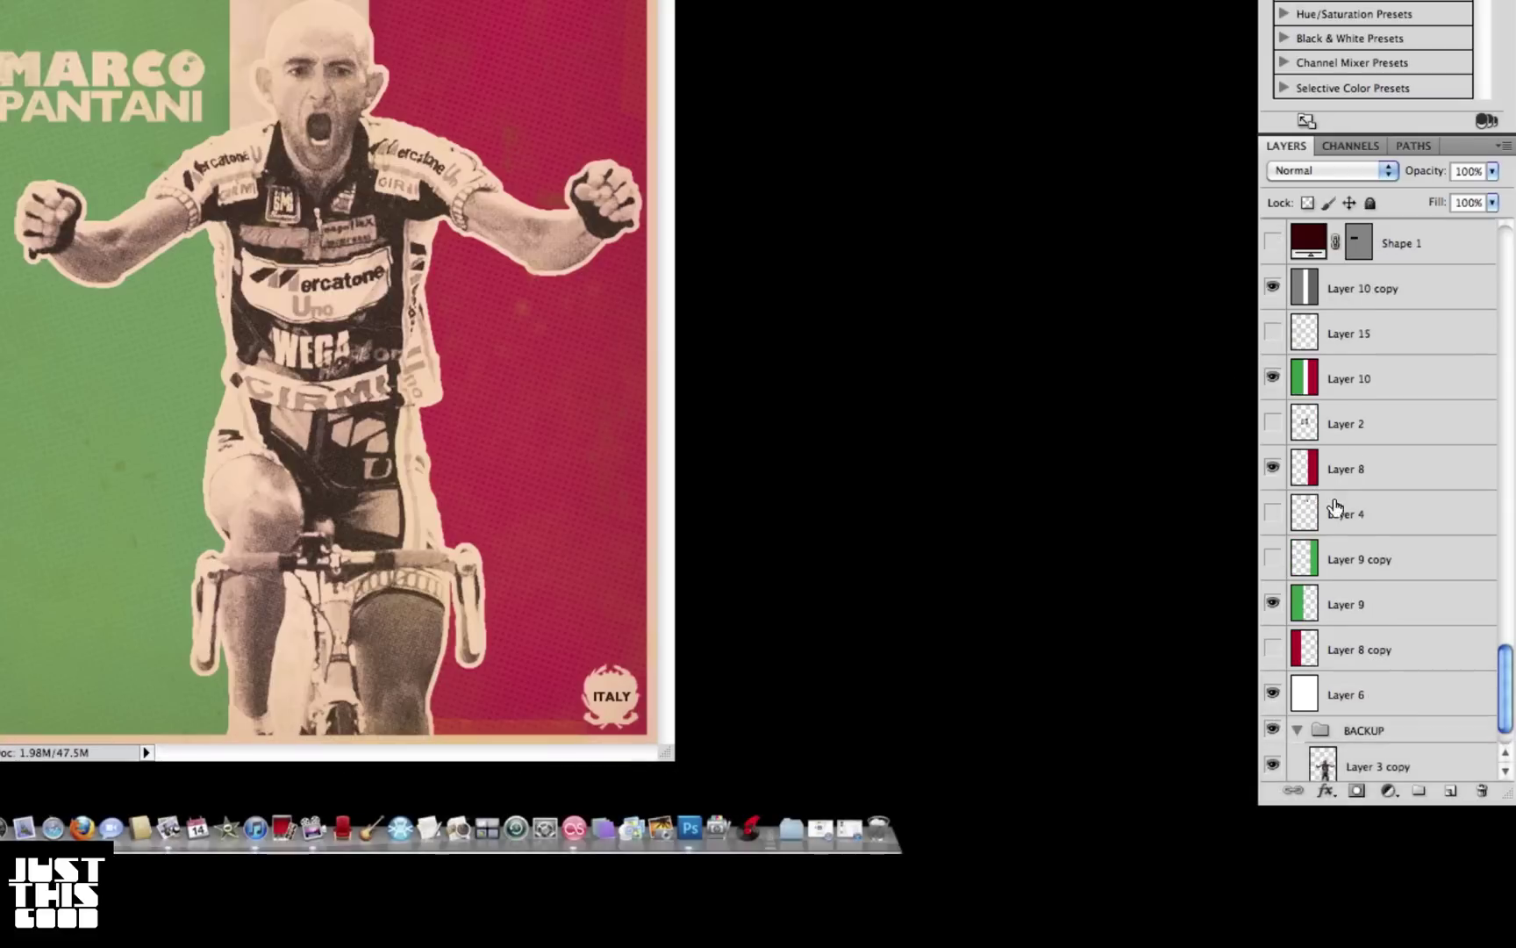
scroll(1349, 406, "up", 12)
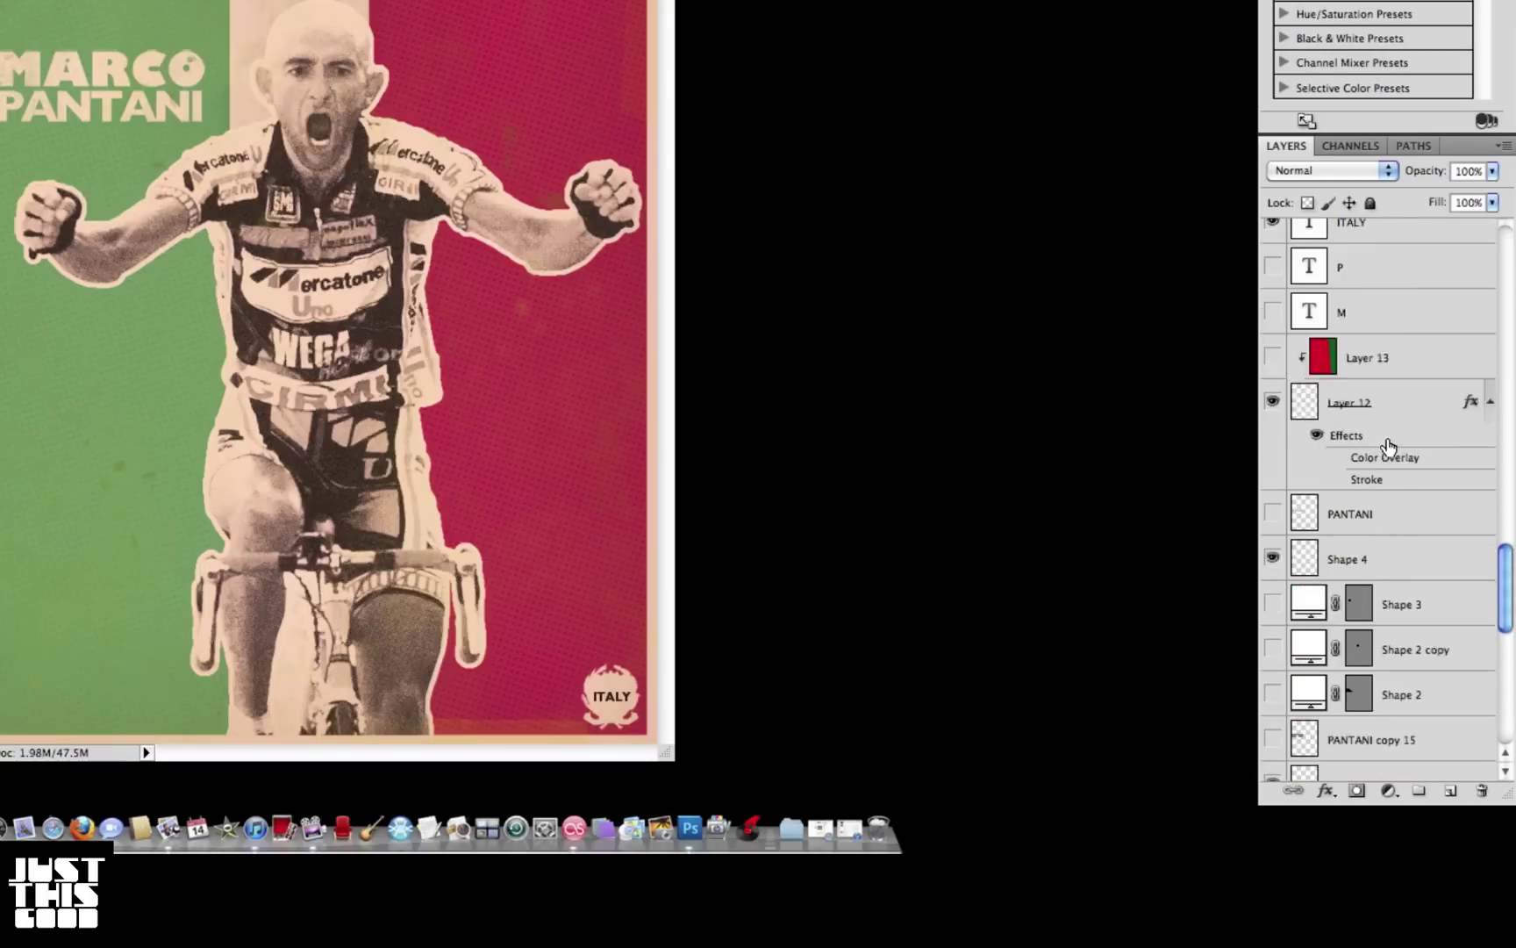
scroll(1388, 446, "up", 15)
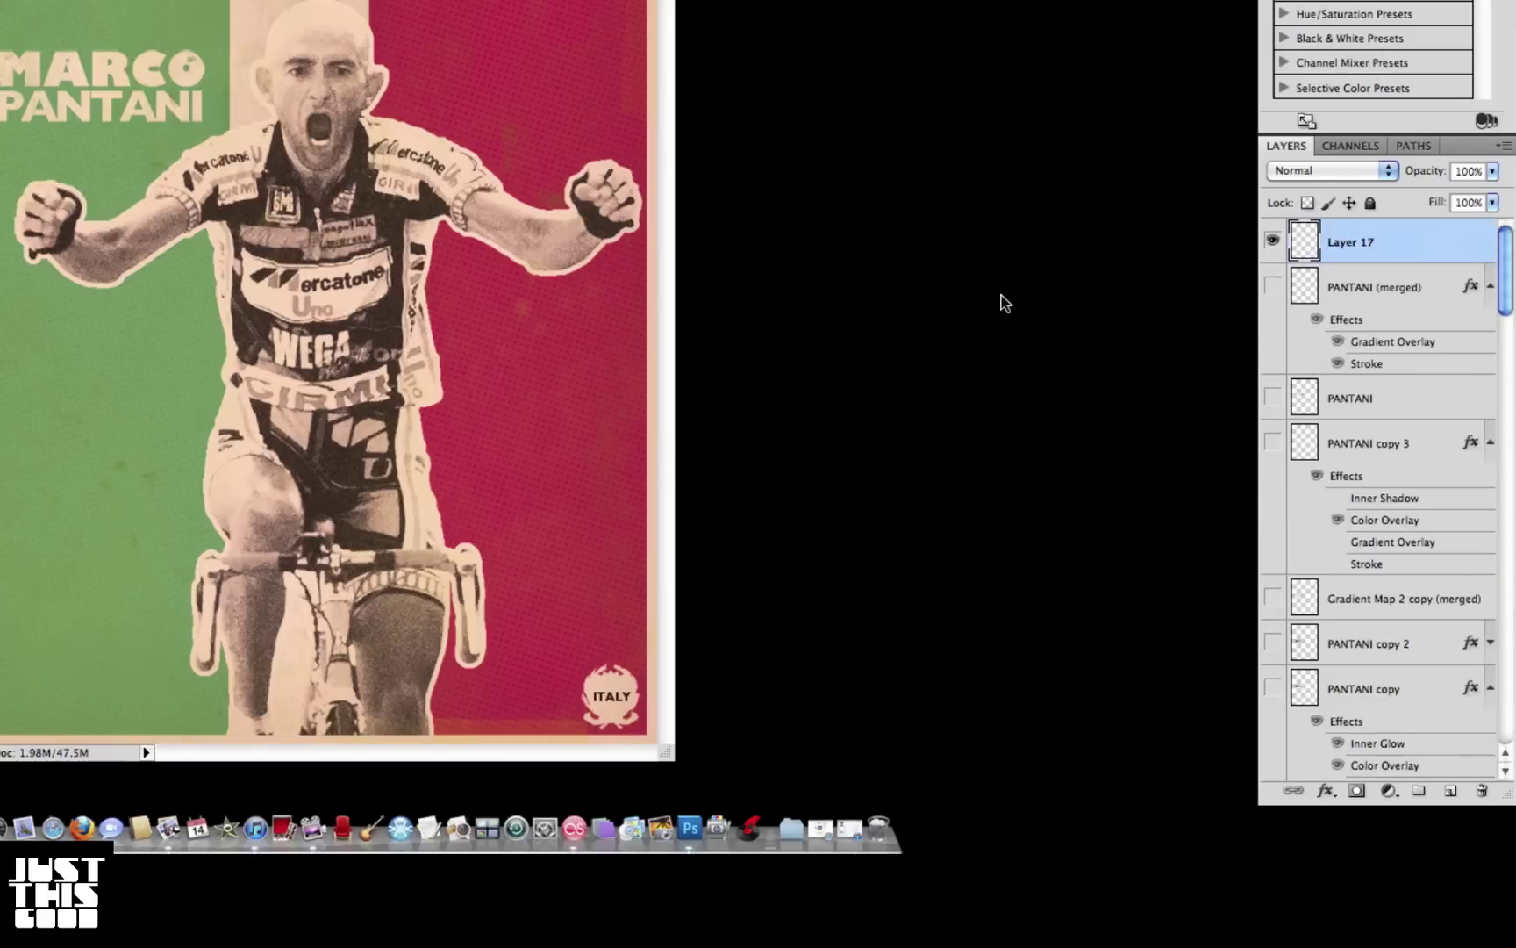
scroll(1333, 281, "down", 15)
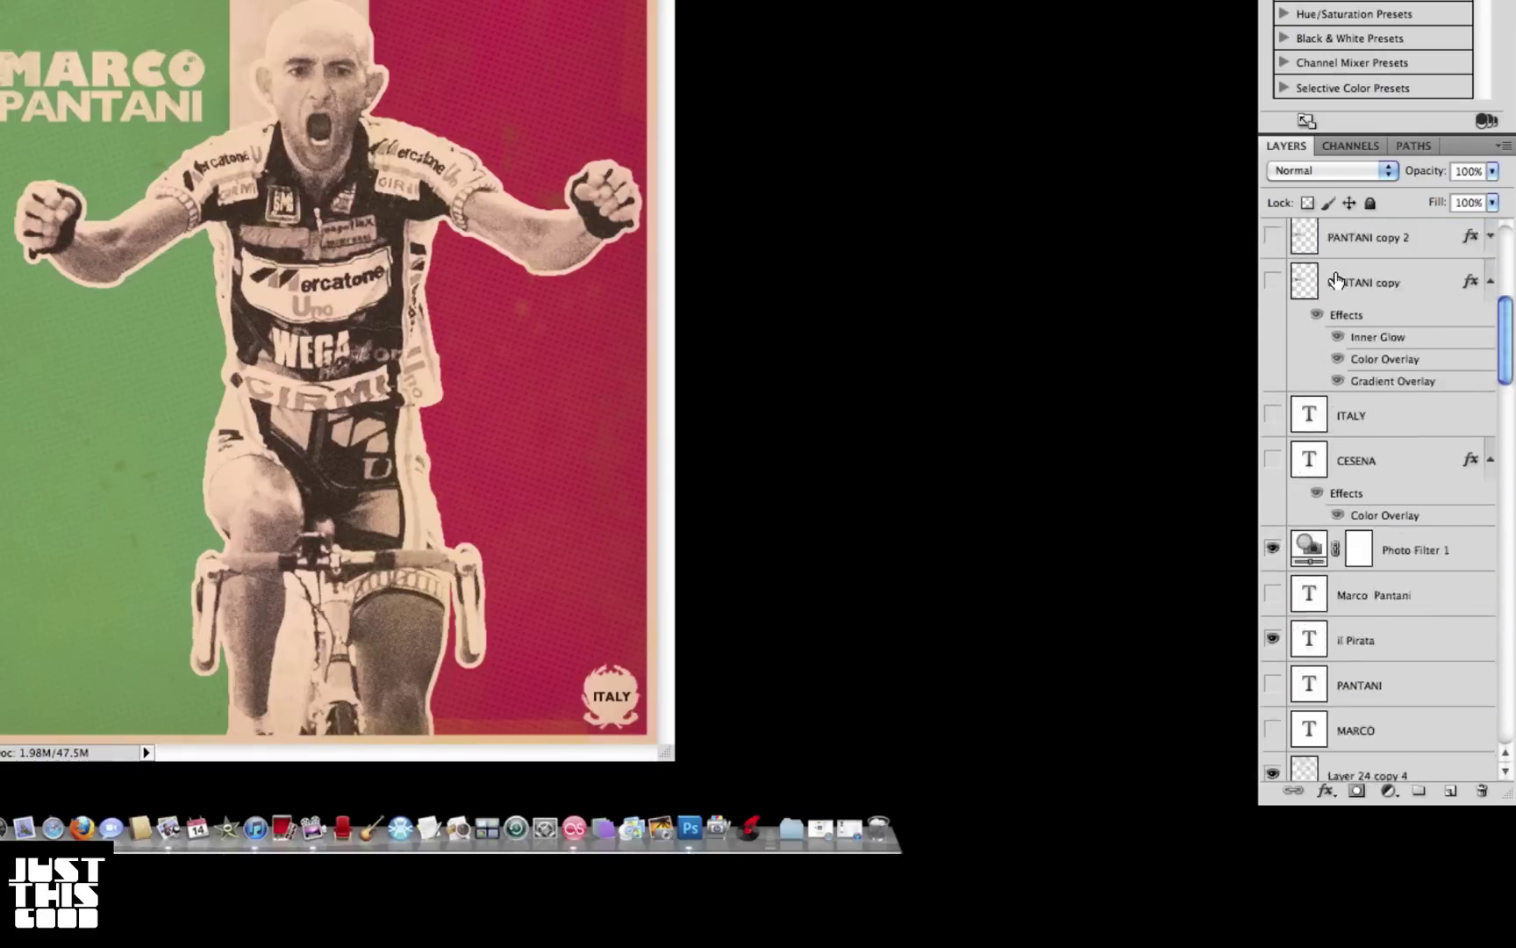
scroll(1338, 277, "up", 15)
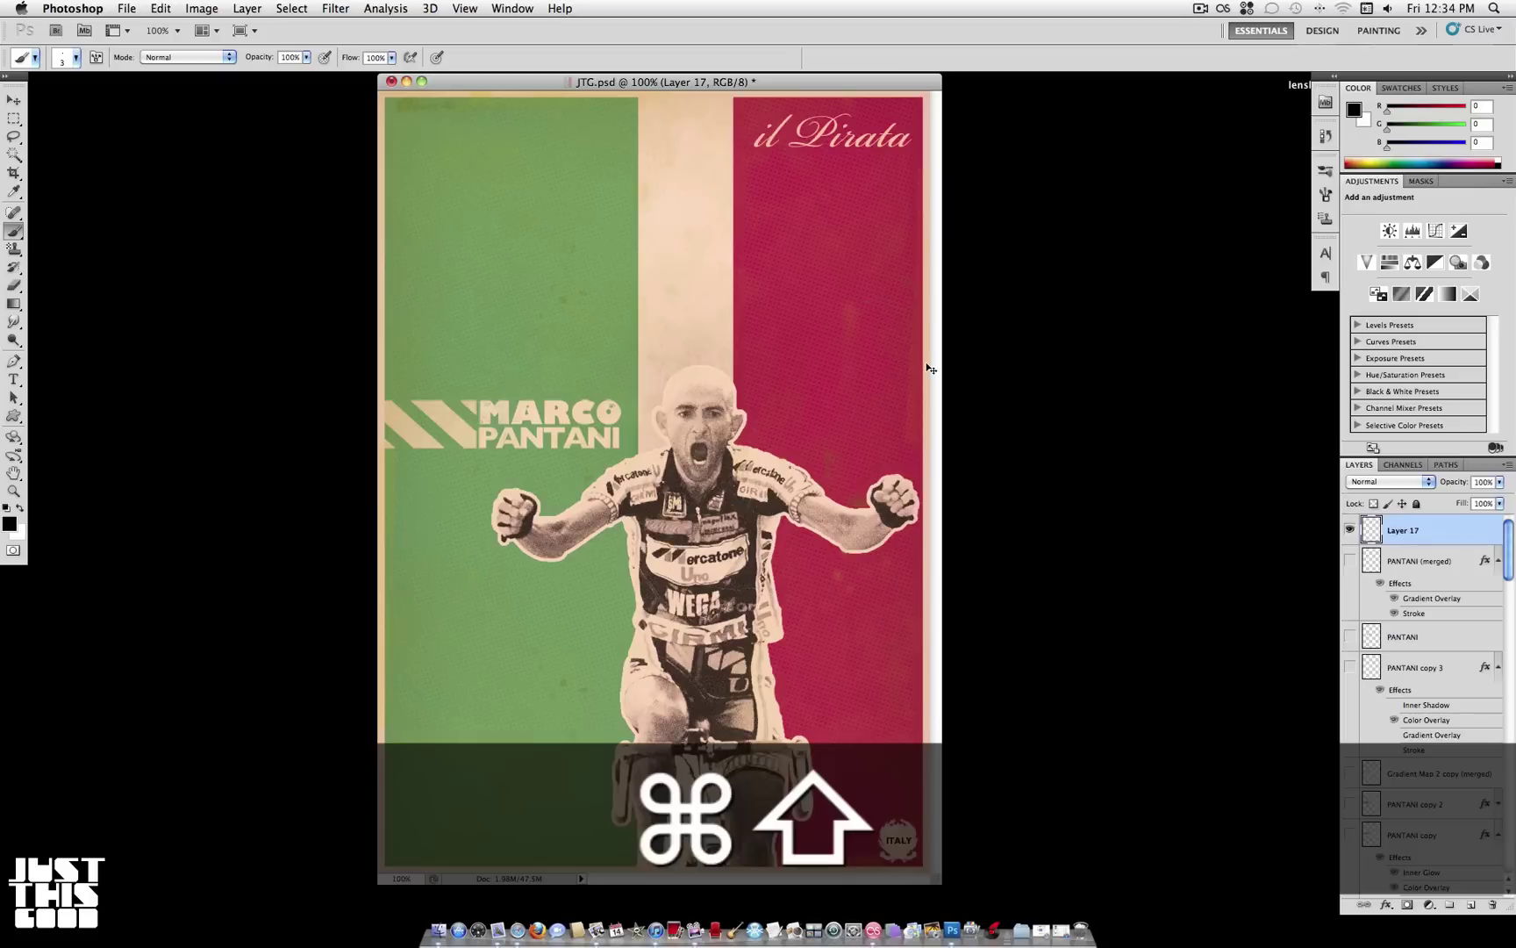
Step: Create a new empty layer named 'shiftcommandn' above Layer 17
key("super+shift+n")
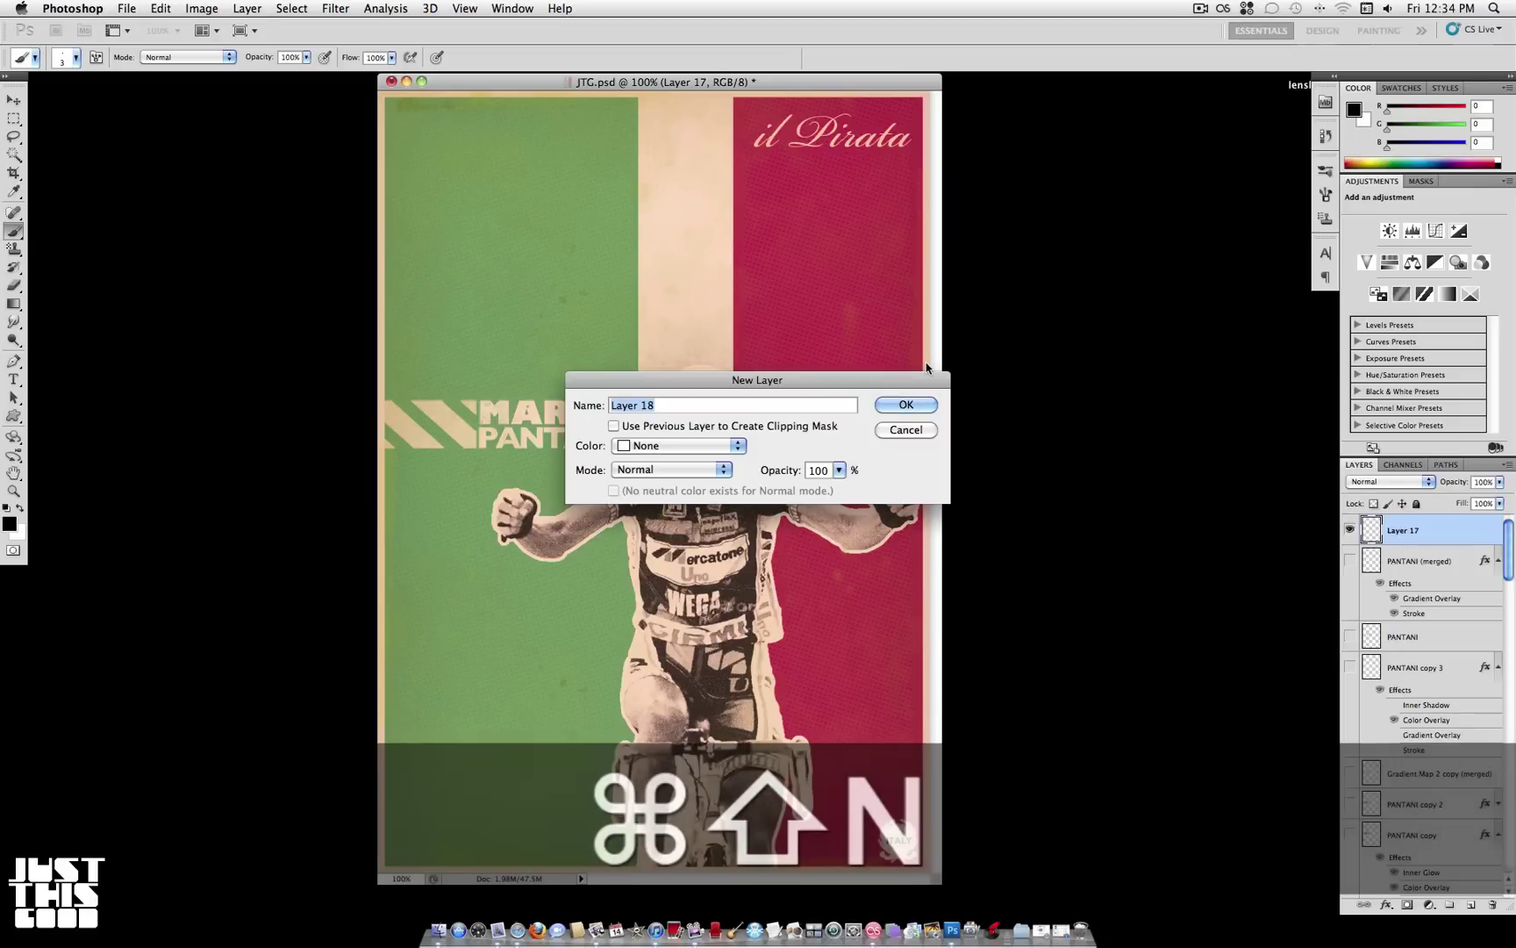
type("shif")
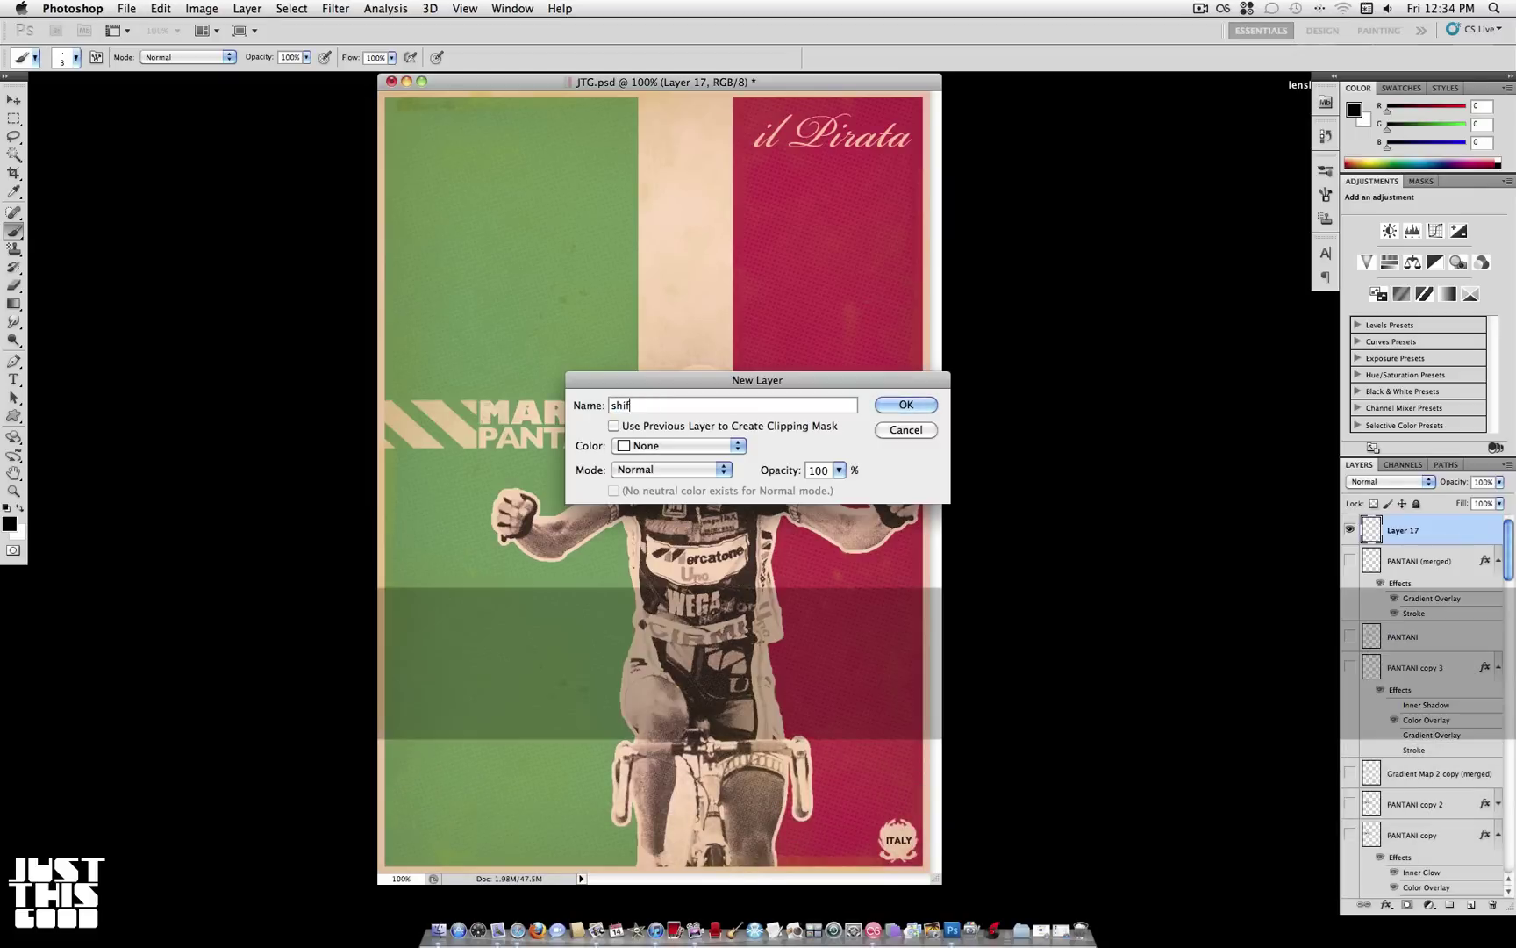
type("tcommandn")
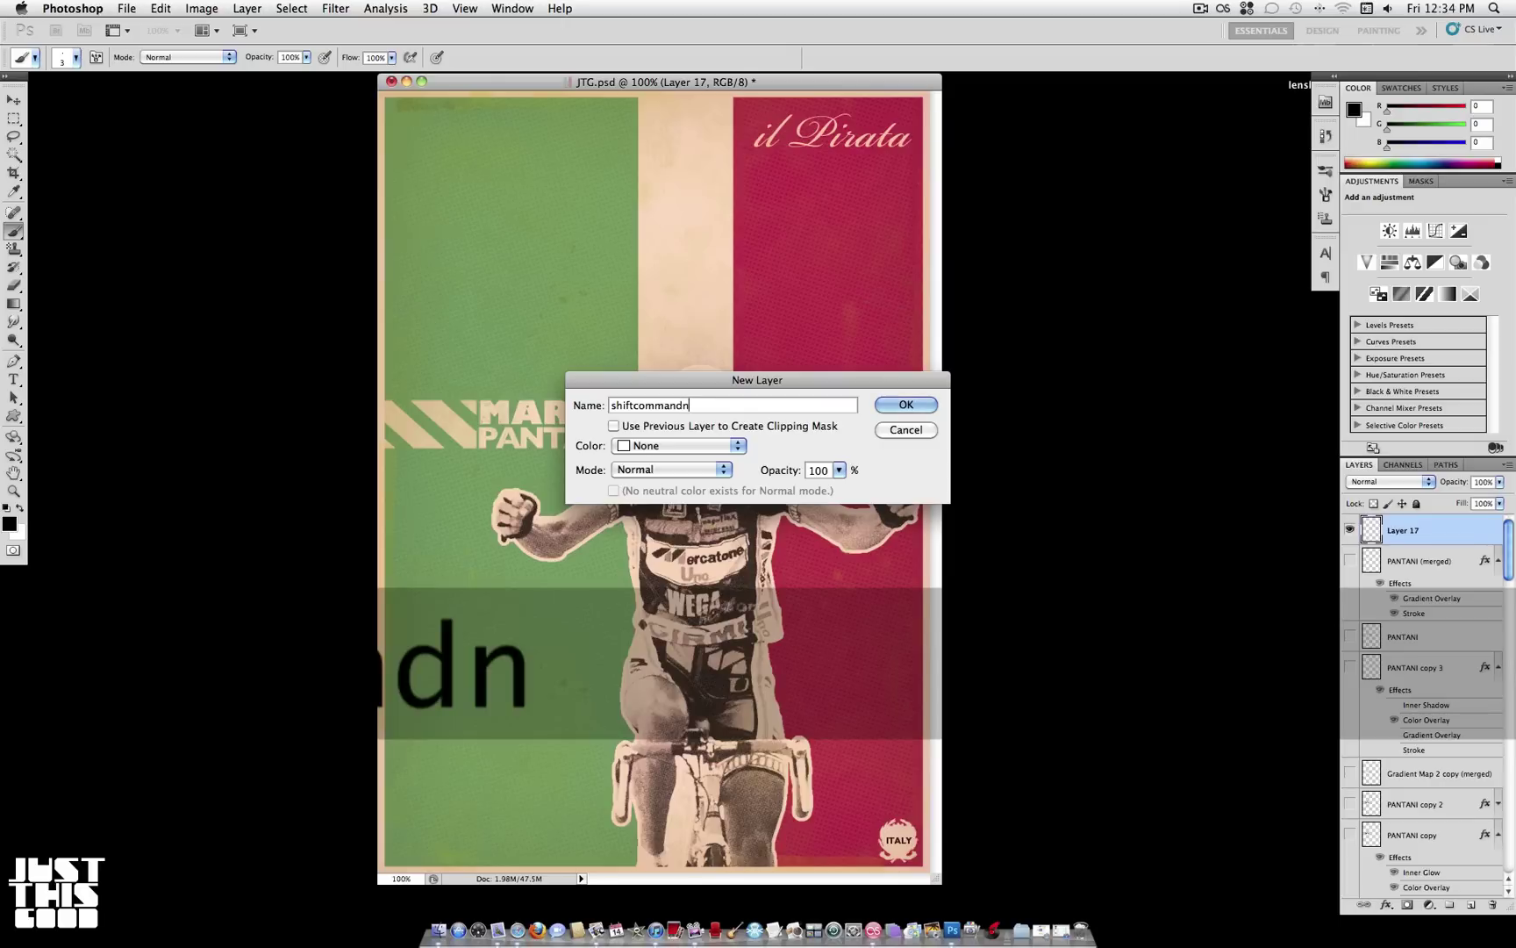
key("Return")
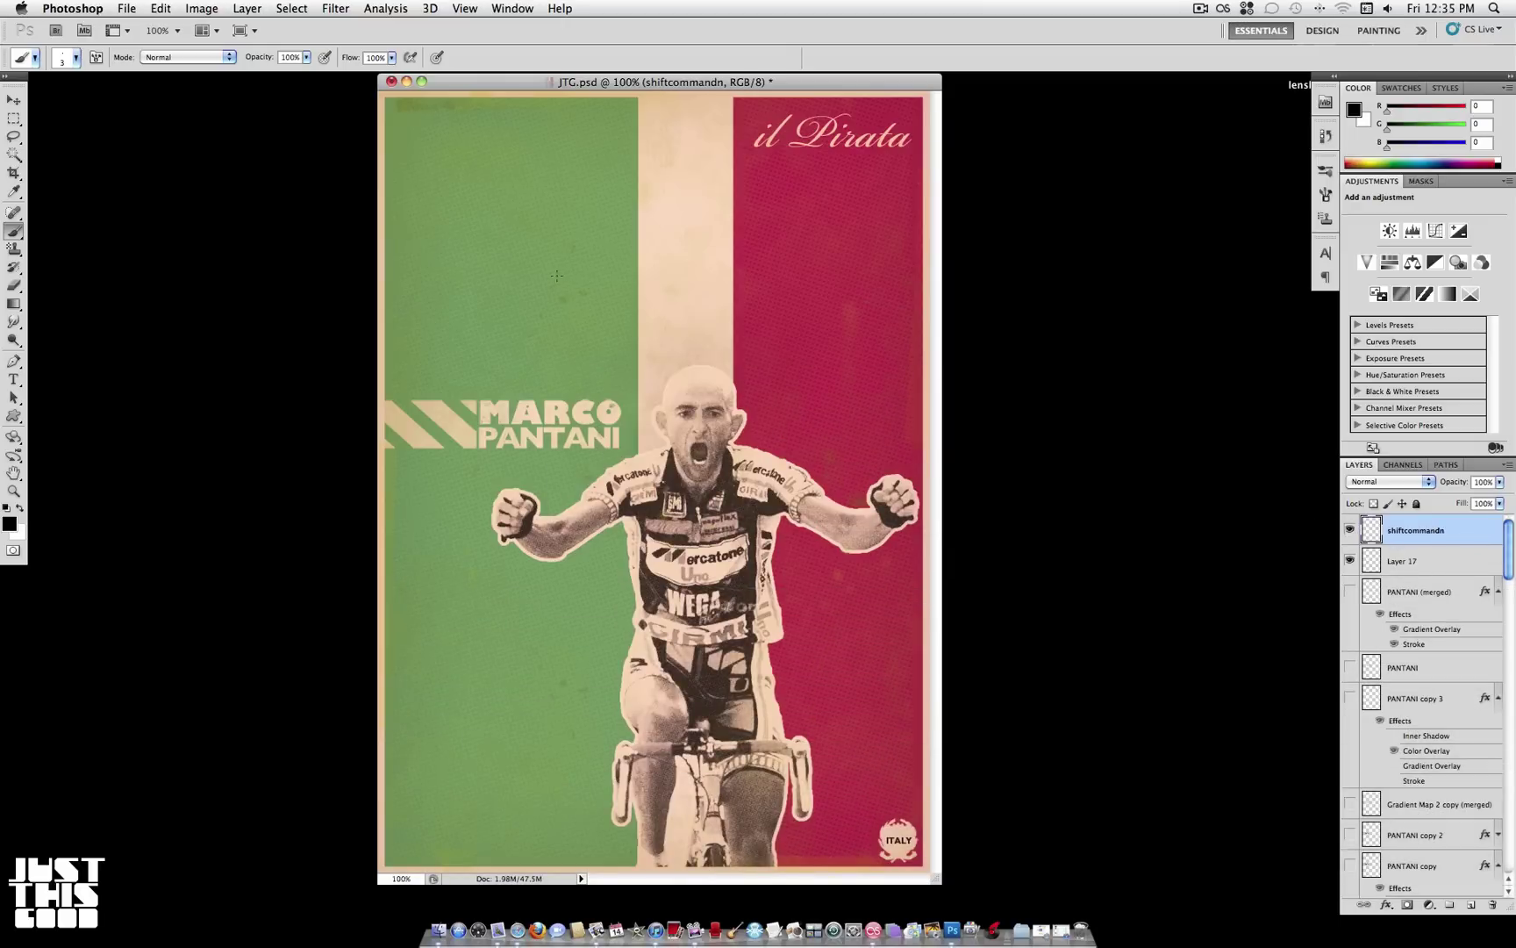
left_click(1426, 558)
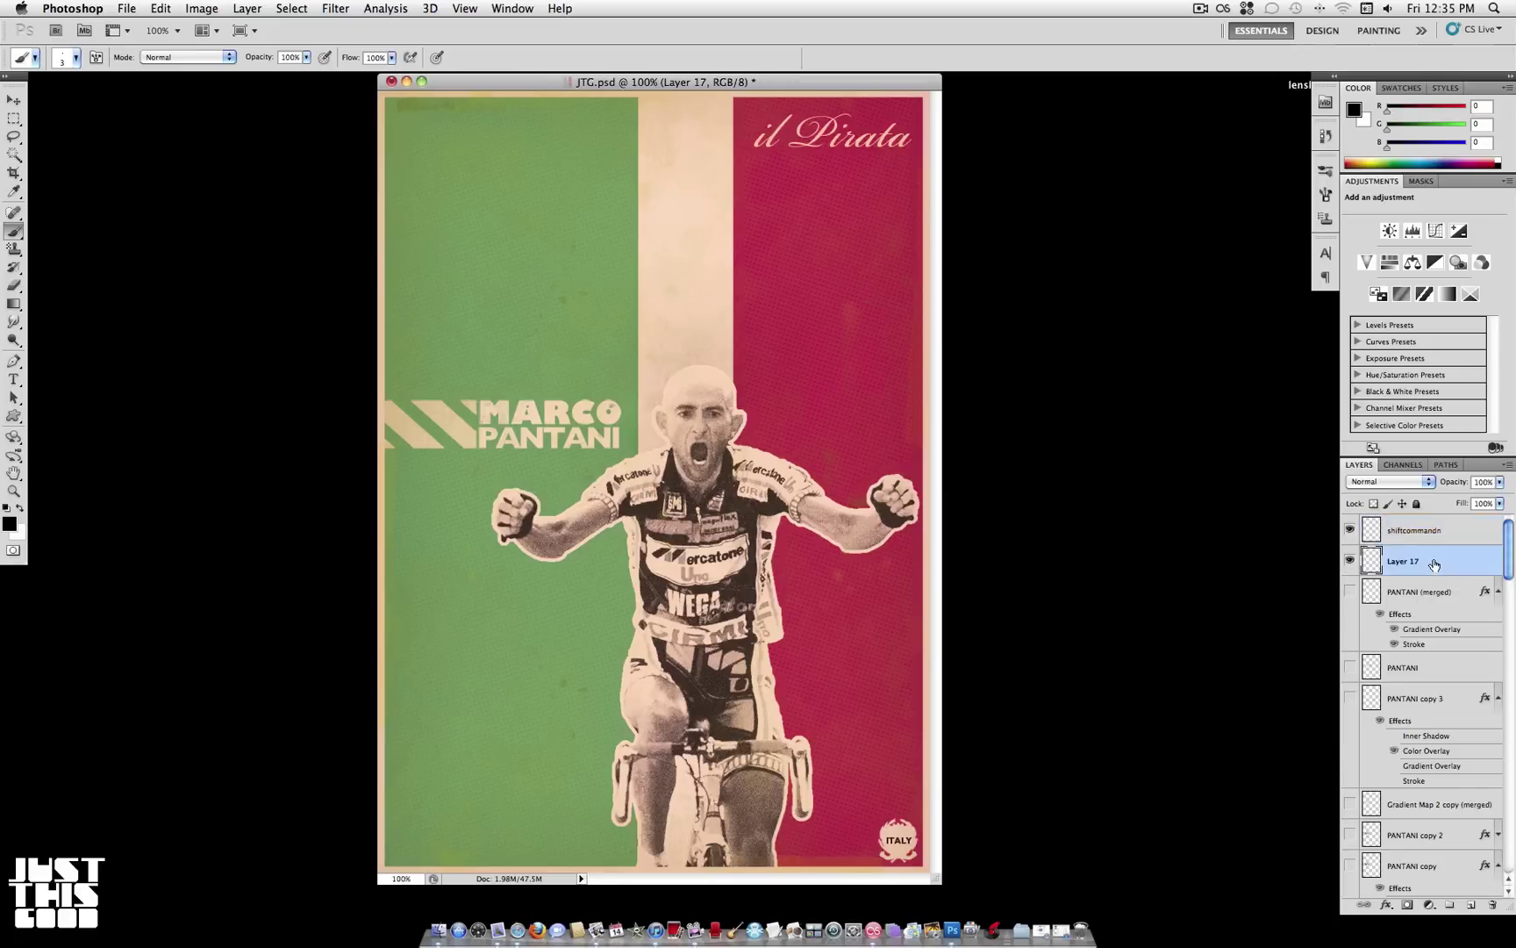
scroll(1479, 718, "down", 15)
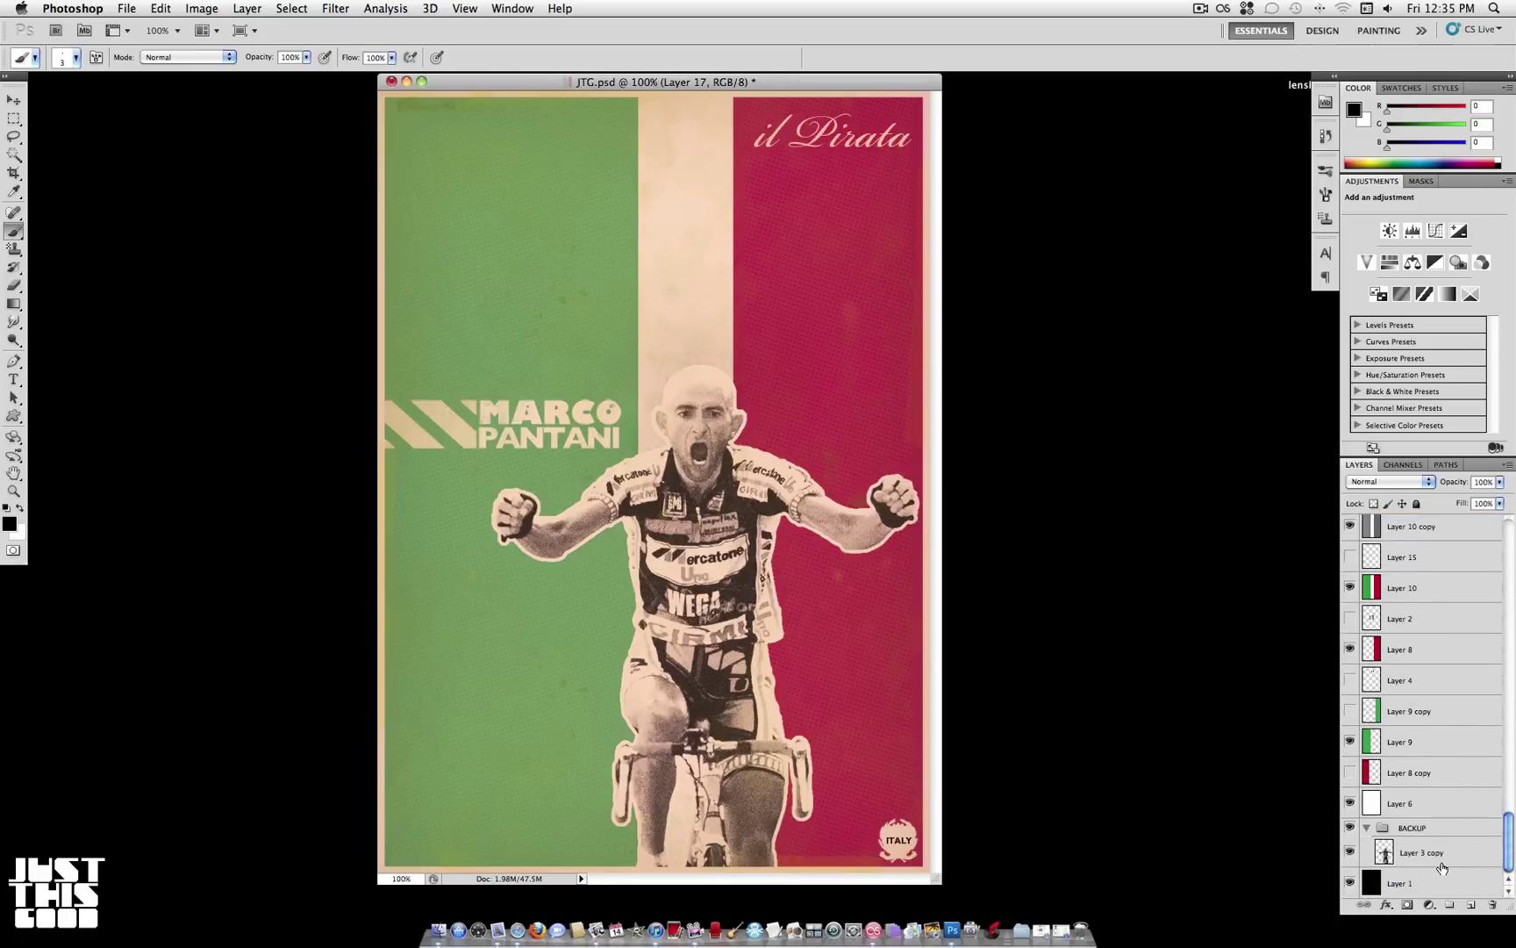
scroll(1441, 779, "up", 1)
left_click(1401, 604)
left_click(1397, 718, "shift")
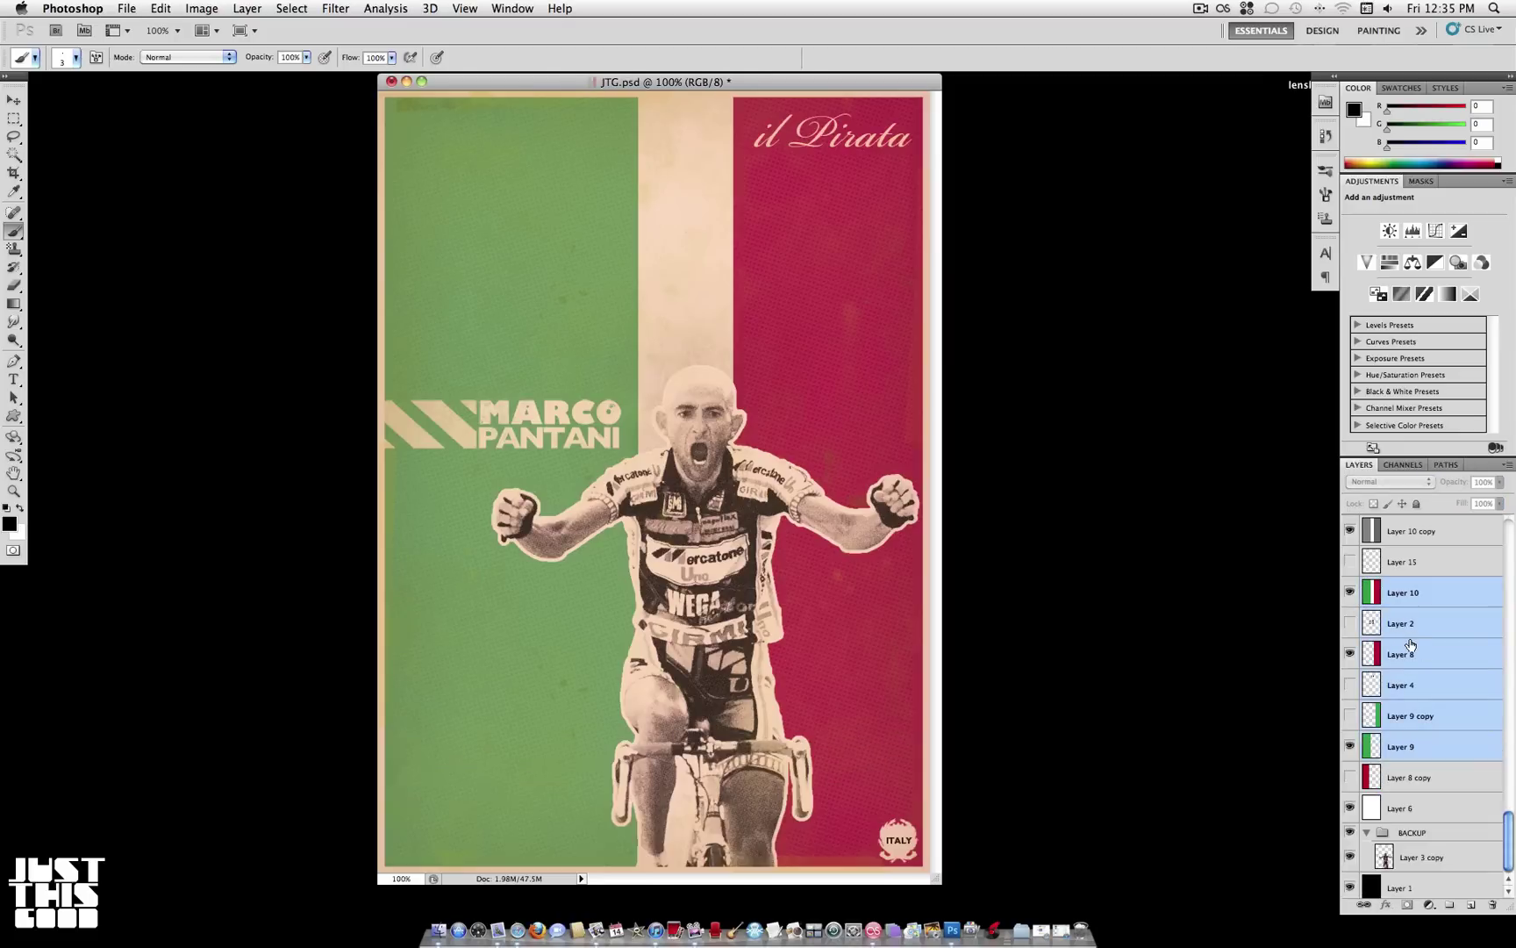
left_click(1419, 597)
scroll(1418, 597, "up", 10)
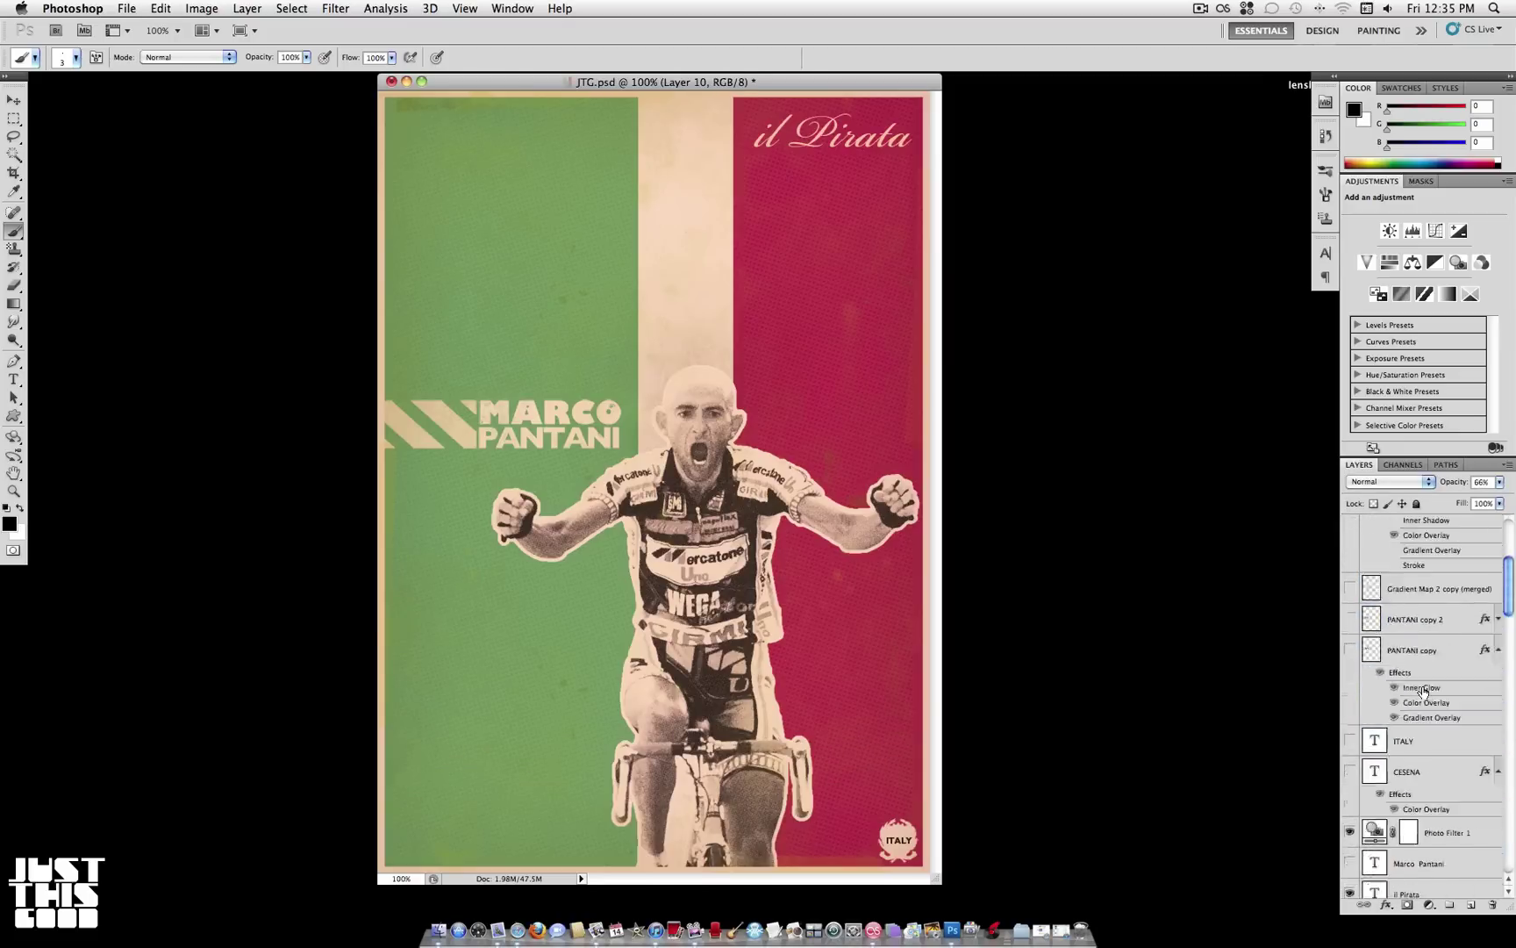
left_click(1419, 565)
scroll(1419, 573, "down", 10)
left_click(1451, 709, "shift")
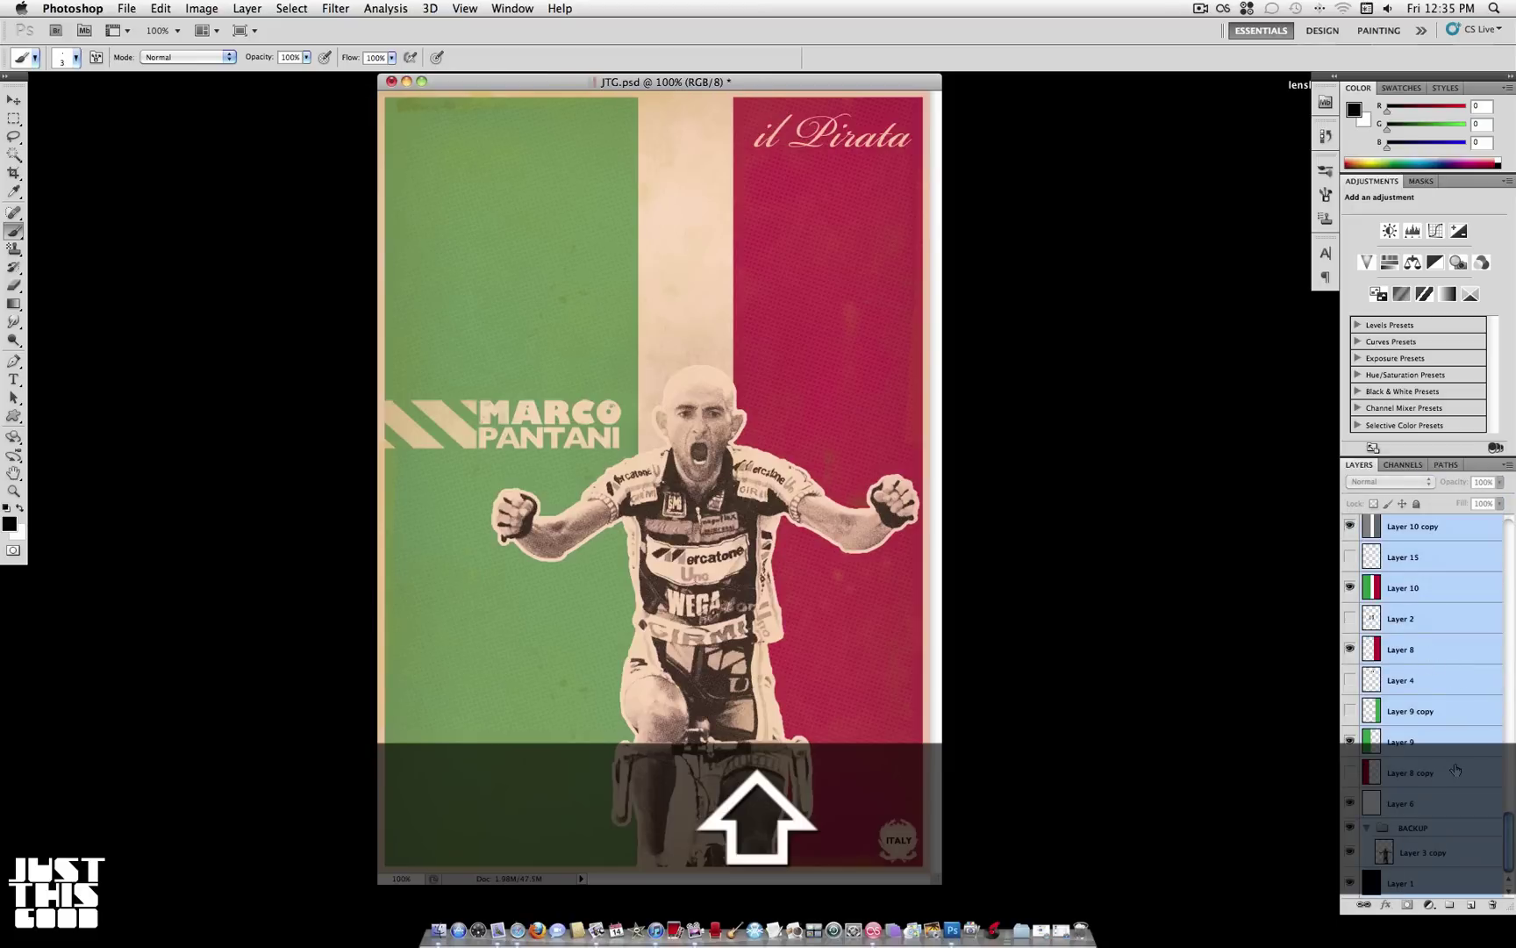
scroll(1434, 632, "up", 10)
Step: Select shiftcommandn and fill it with a merged copy of the poster using Apply Image
left_click(1414, 532)
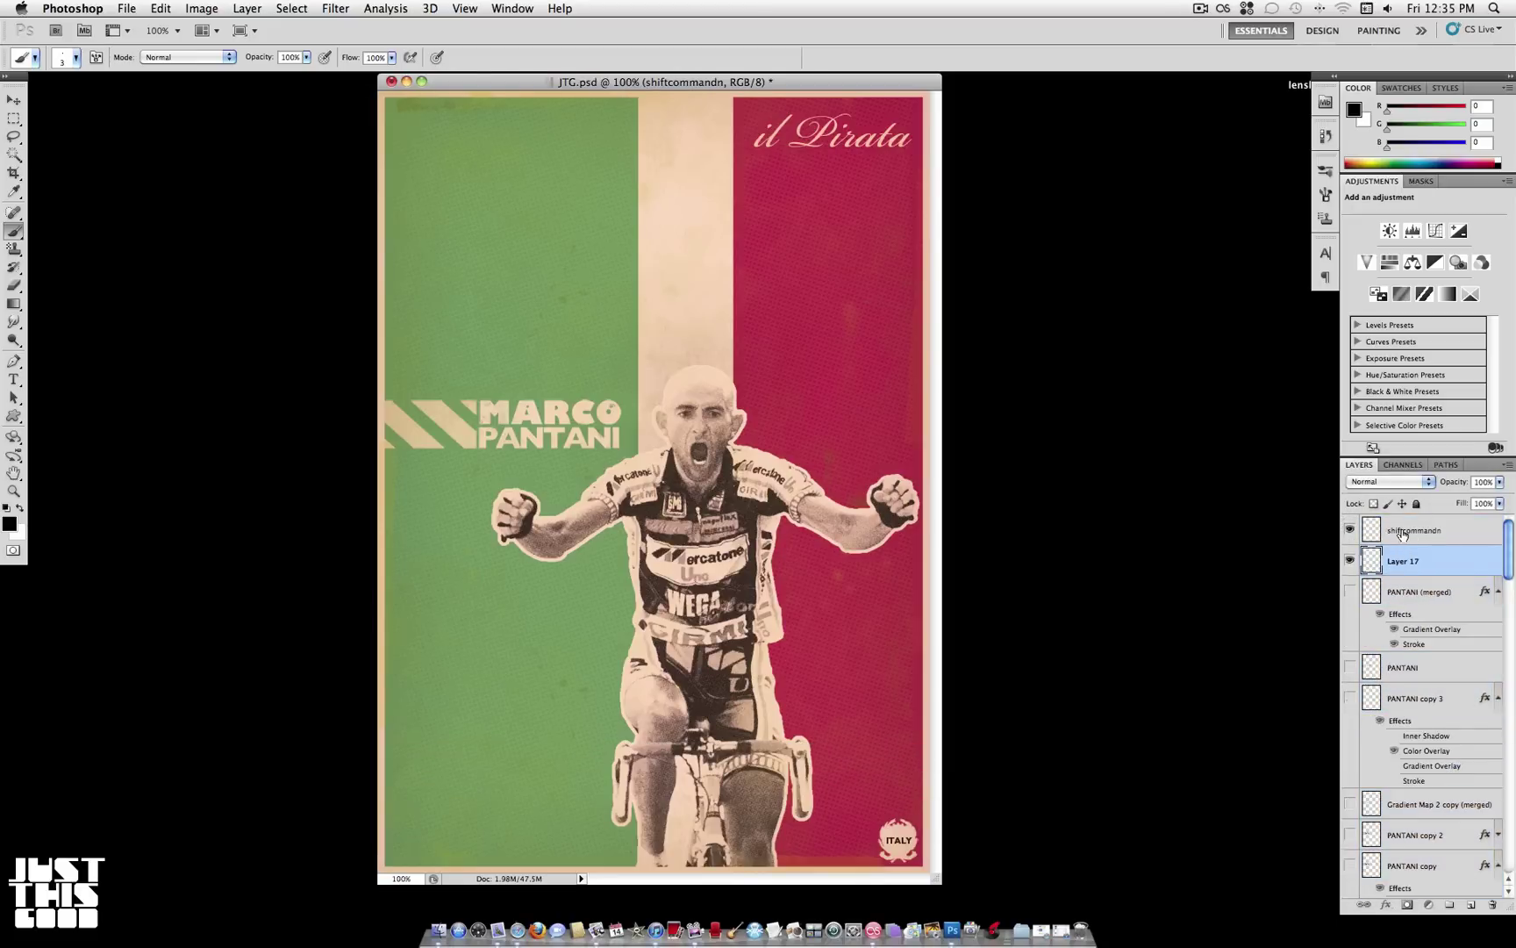
left_click(201, 9)
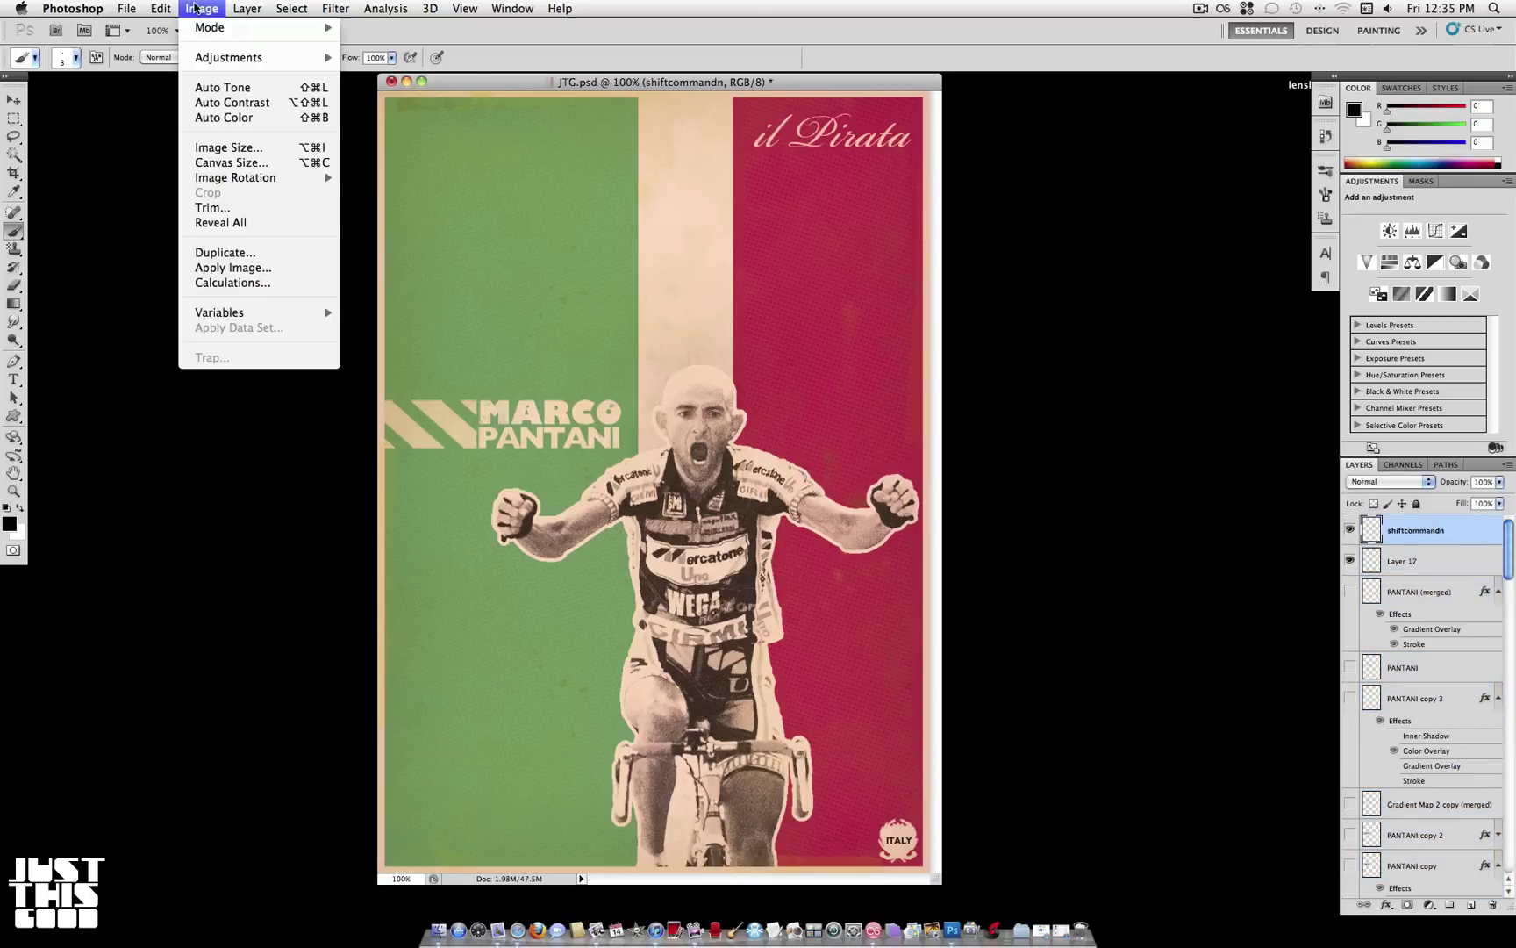
left_click(237, 268)
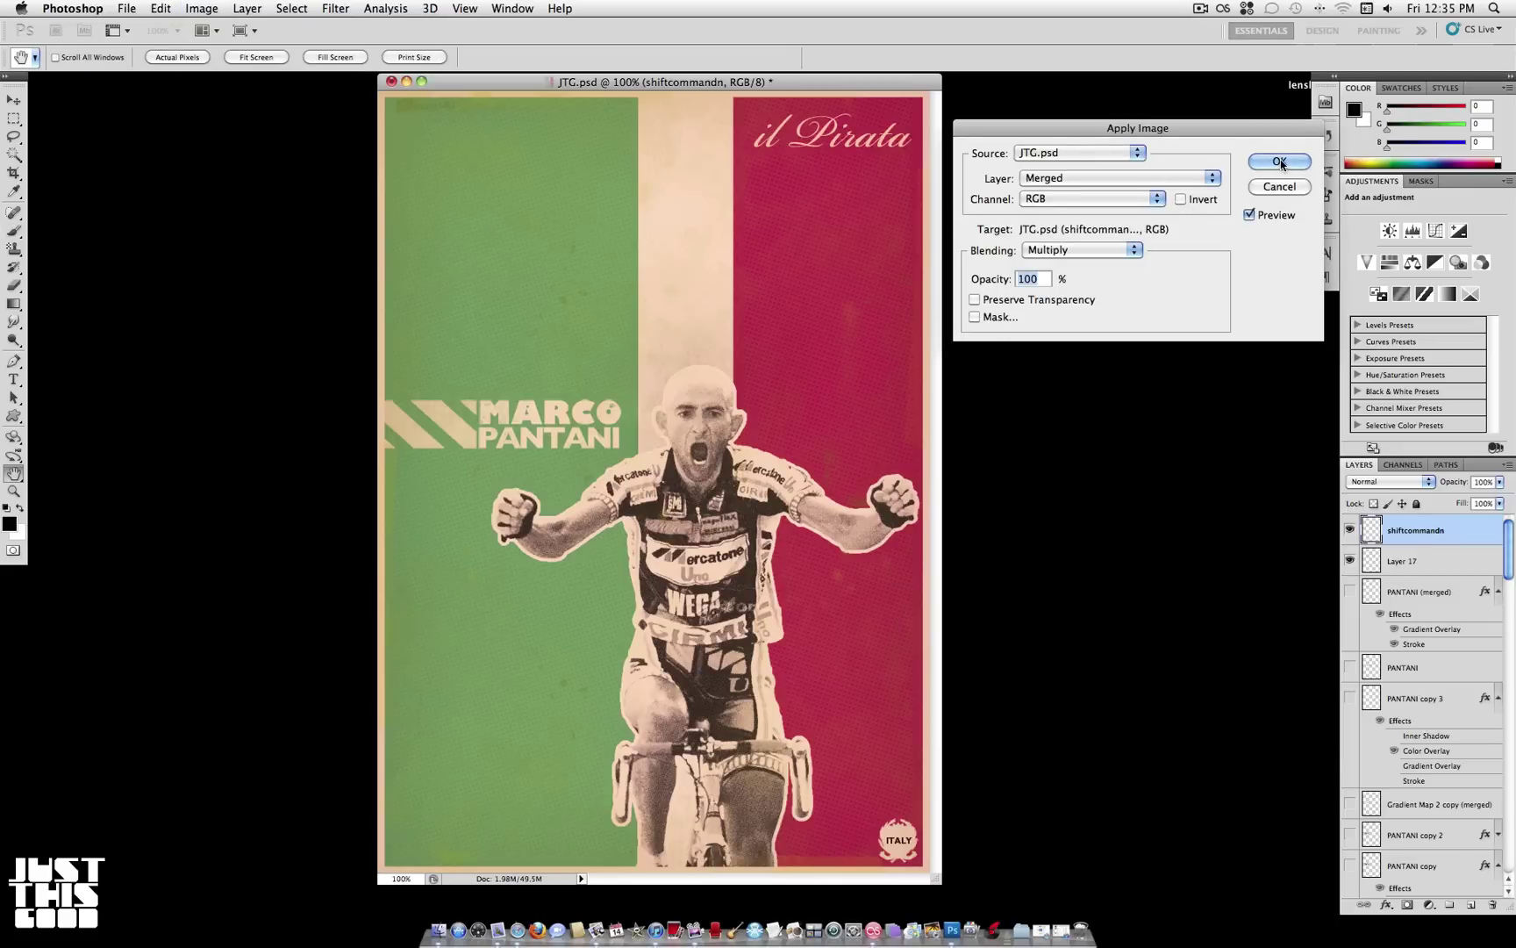
left_click(1279, 162)
left_click(13, 100)
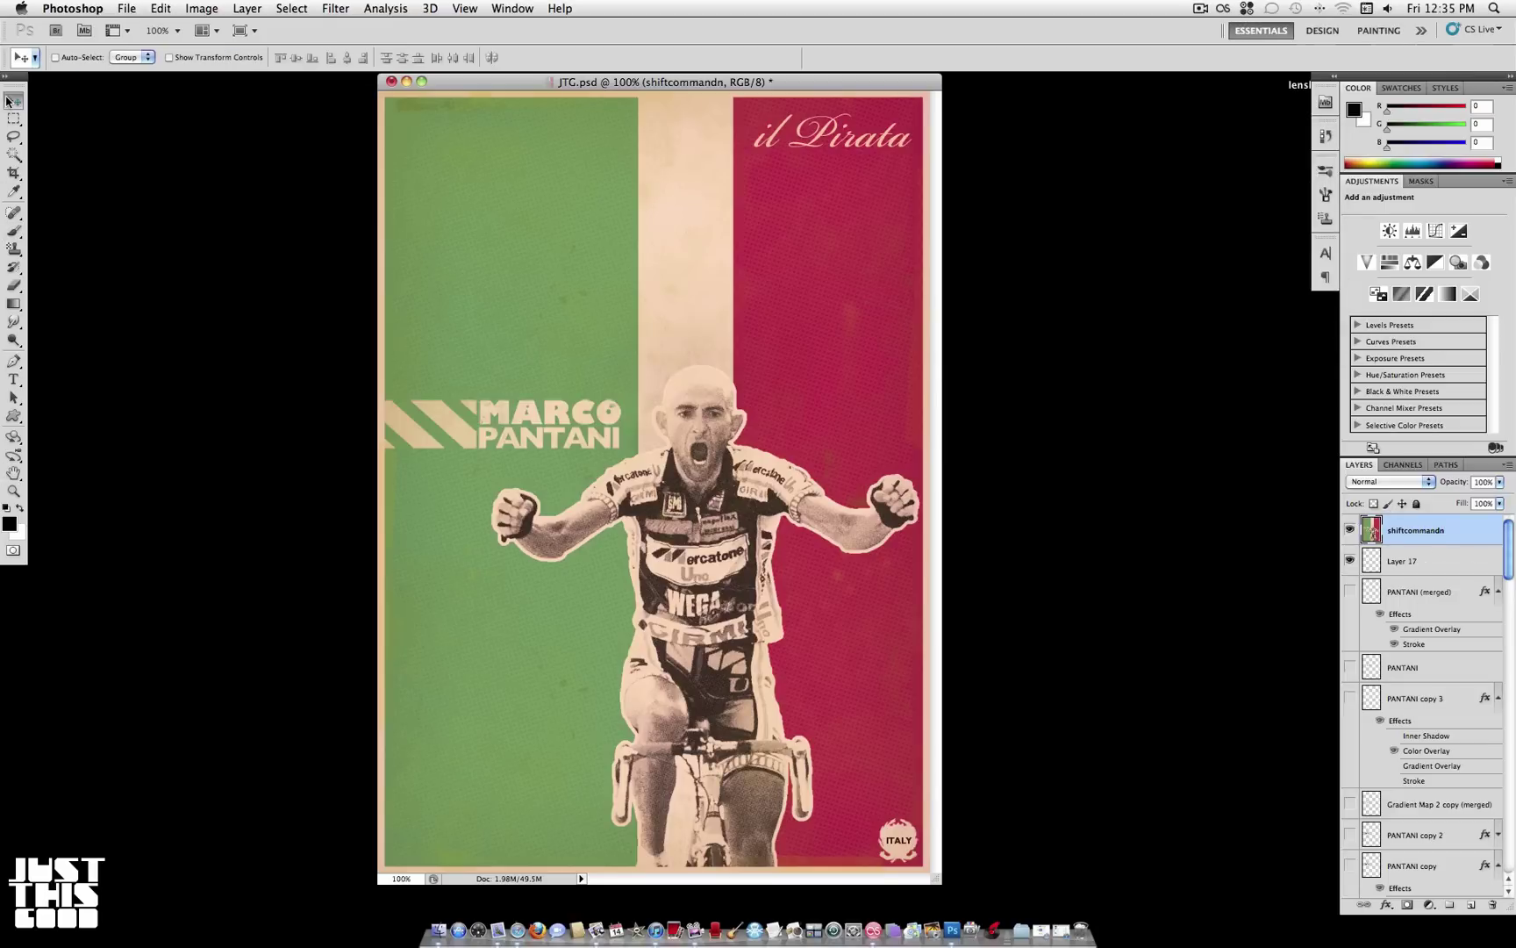
Step: Reposition the merged copy and apply a Gaussian Blur of about 4.7 px
left_click_drag(496, 246, 480, 204)
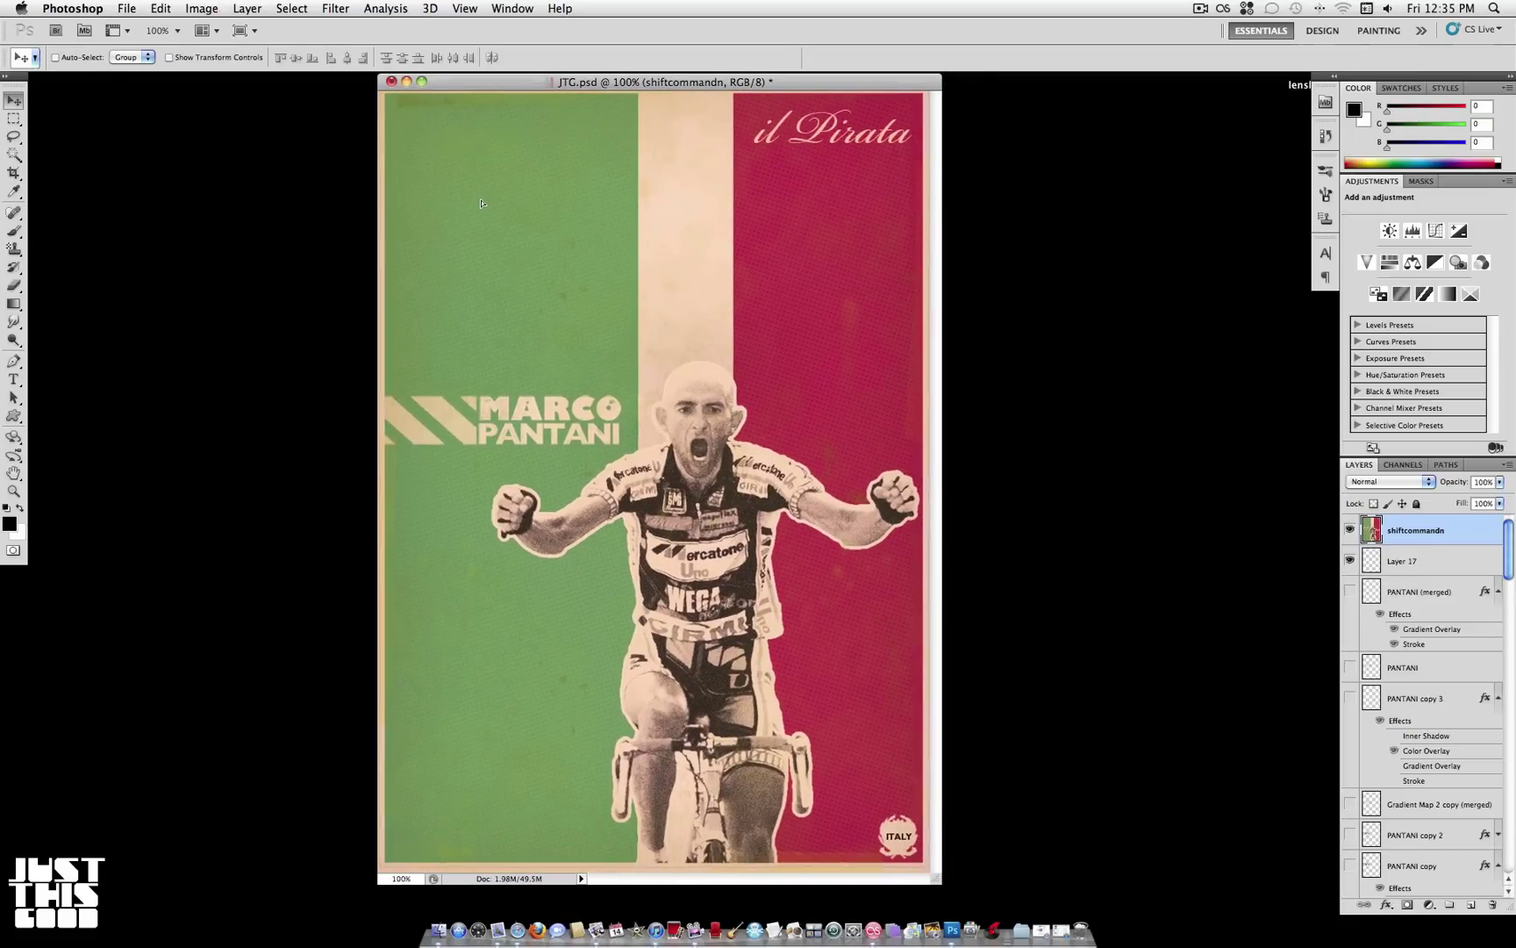
left_click(343, 8)
mouse_move(403, 177)
left_click(551, 238)
left_click_drag(884, 527, 830, 529)
left_click(987, 313)
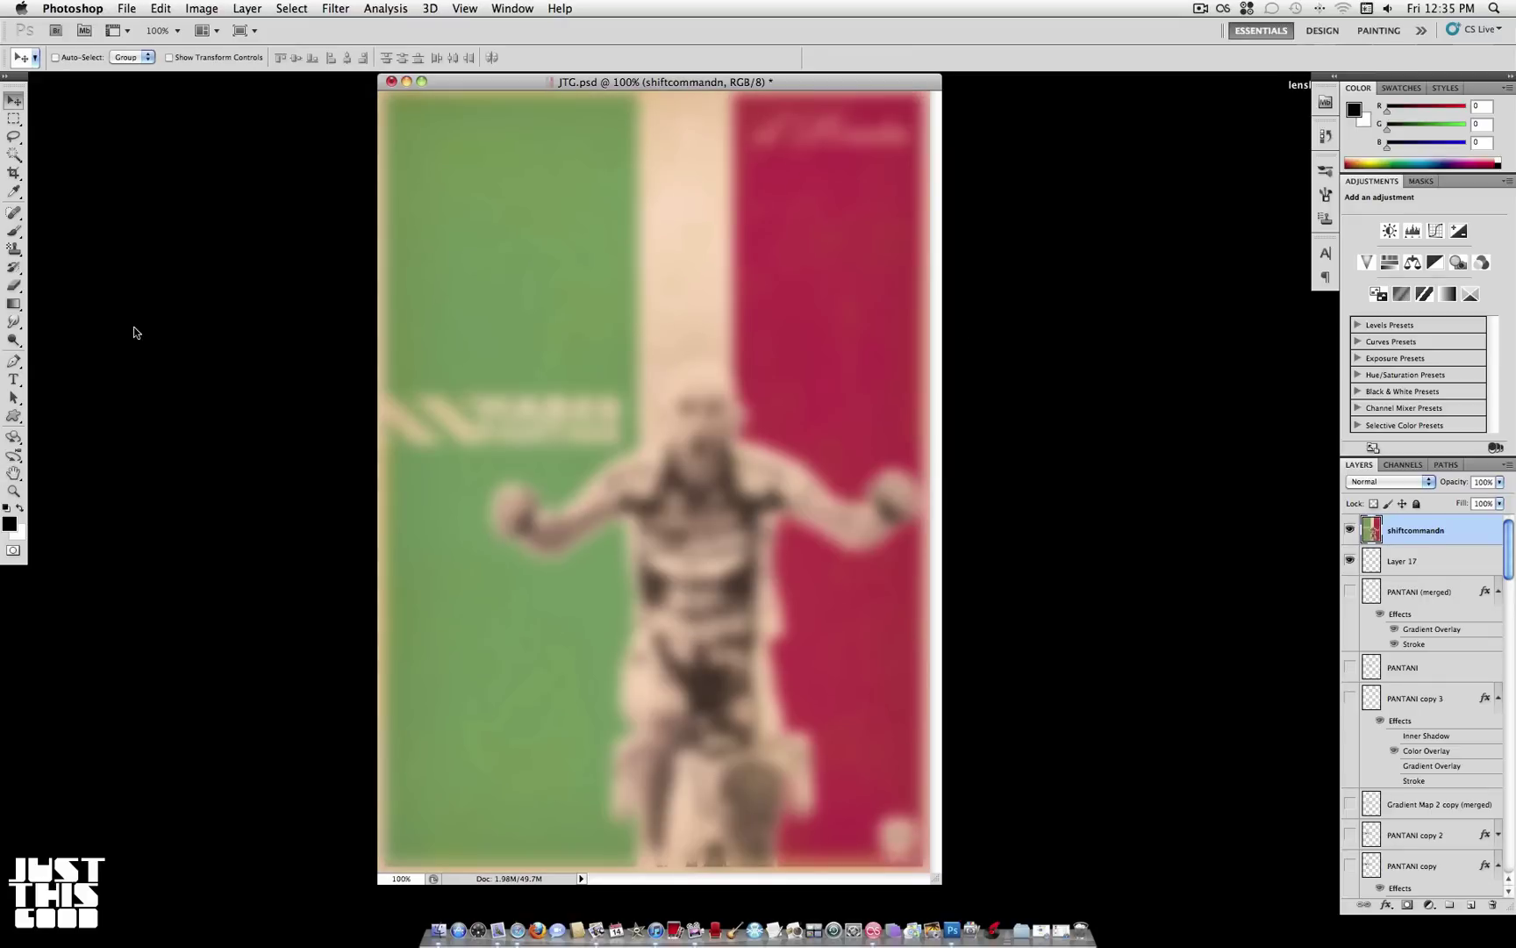
Step: Set the blurred layer's blend mode to Overlay, then toggle its visibility, leaving it hidden
left_click(1390, 482)
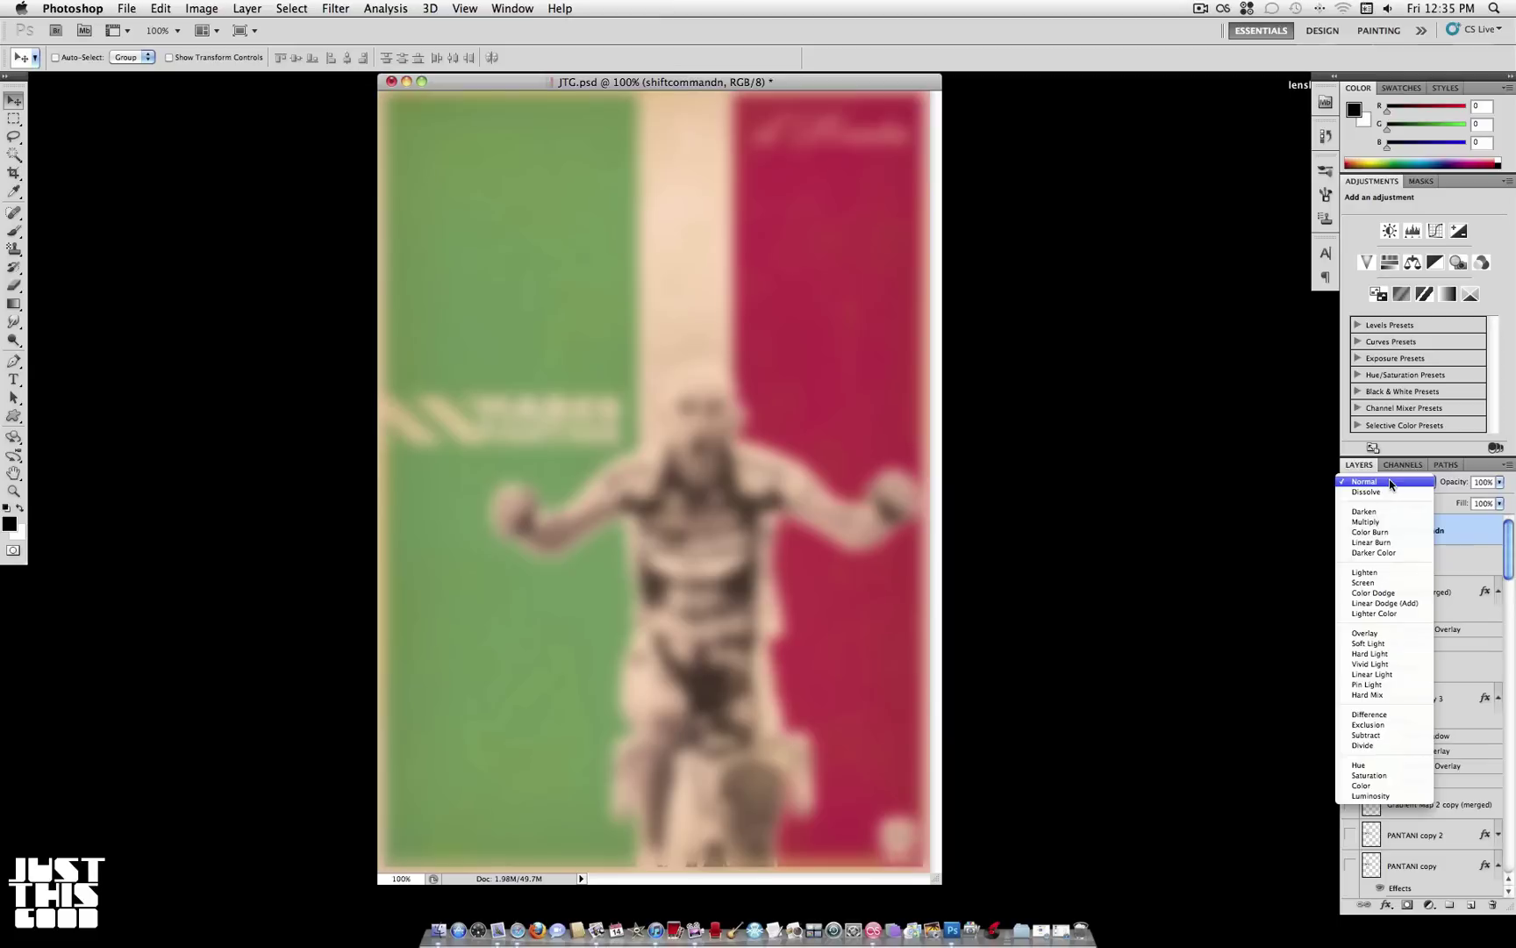
left_click(1384, 634)
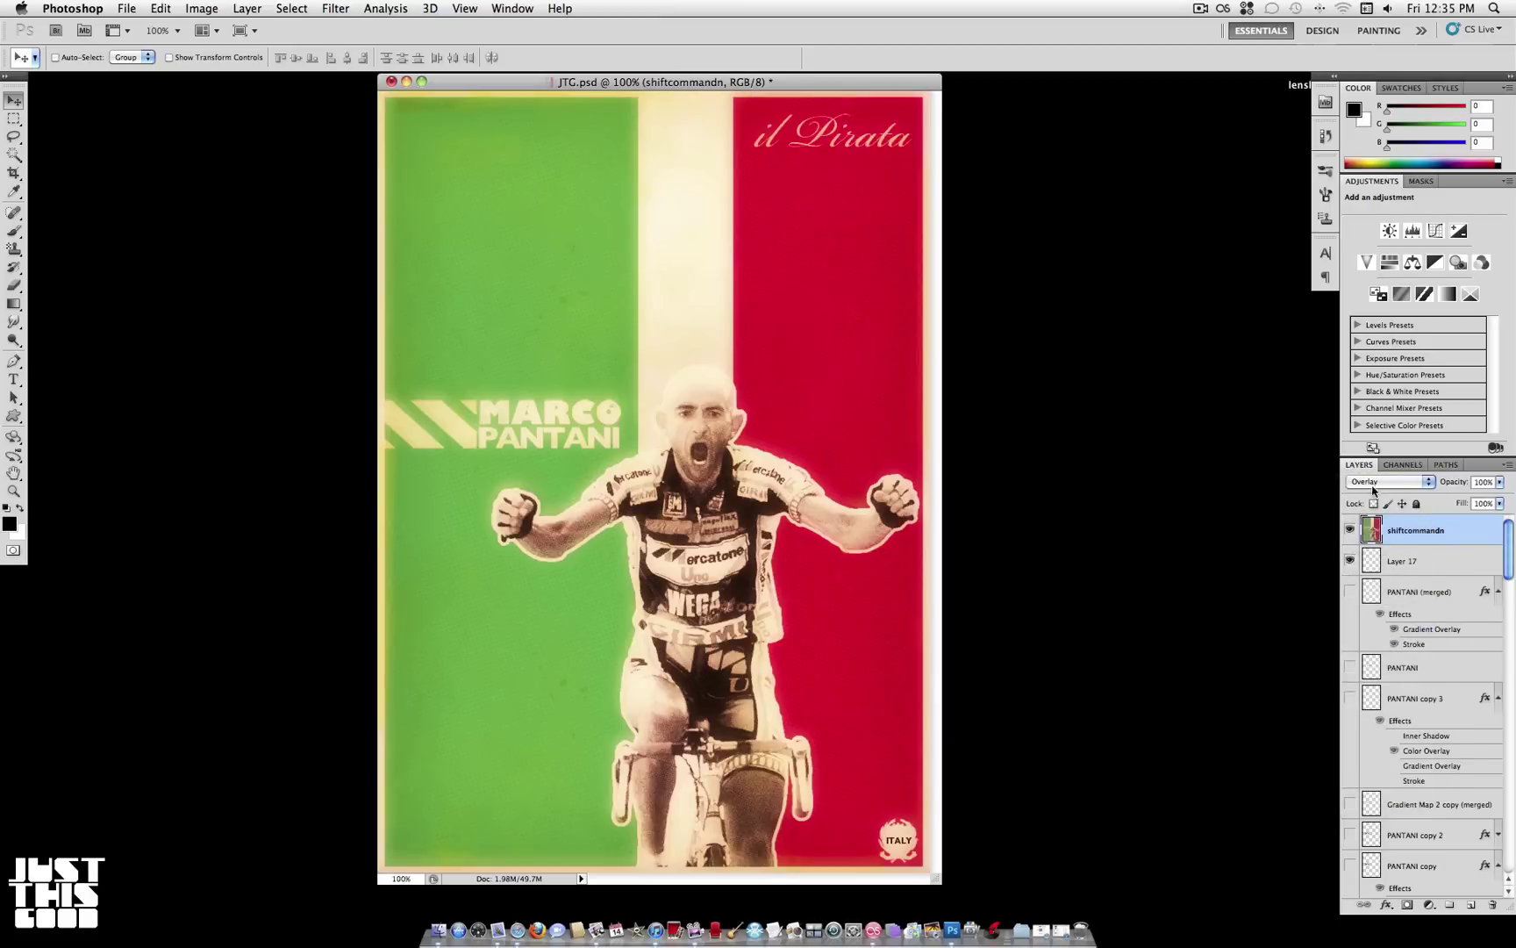
left_click(1349, 530)
left_click(1350, 530)
left_click(1349, 530)
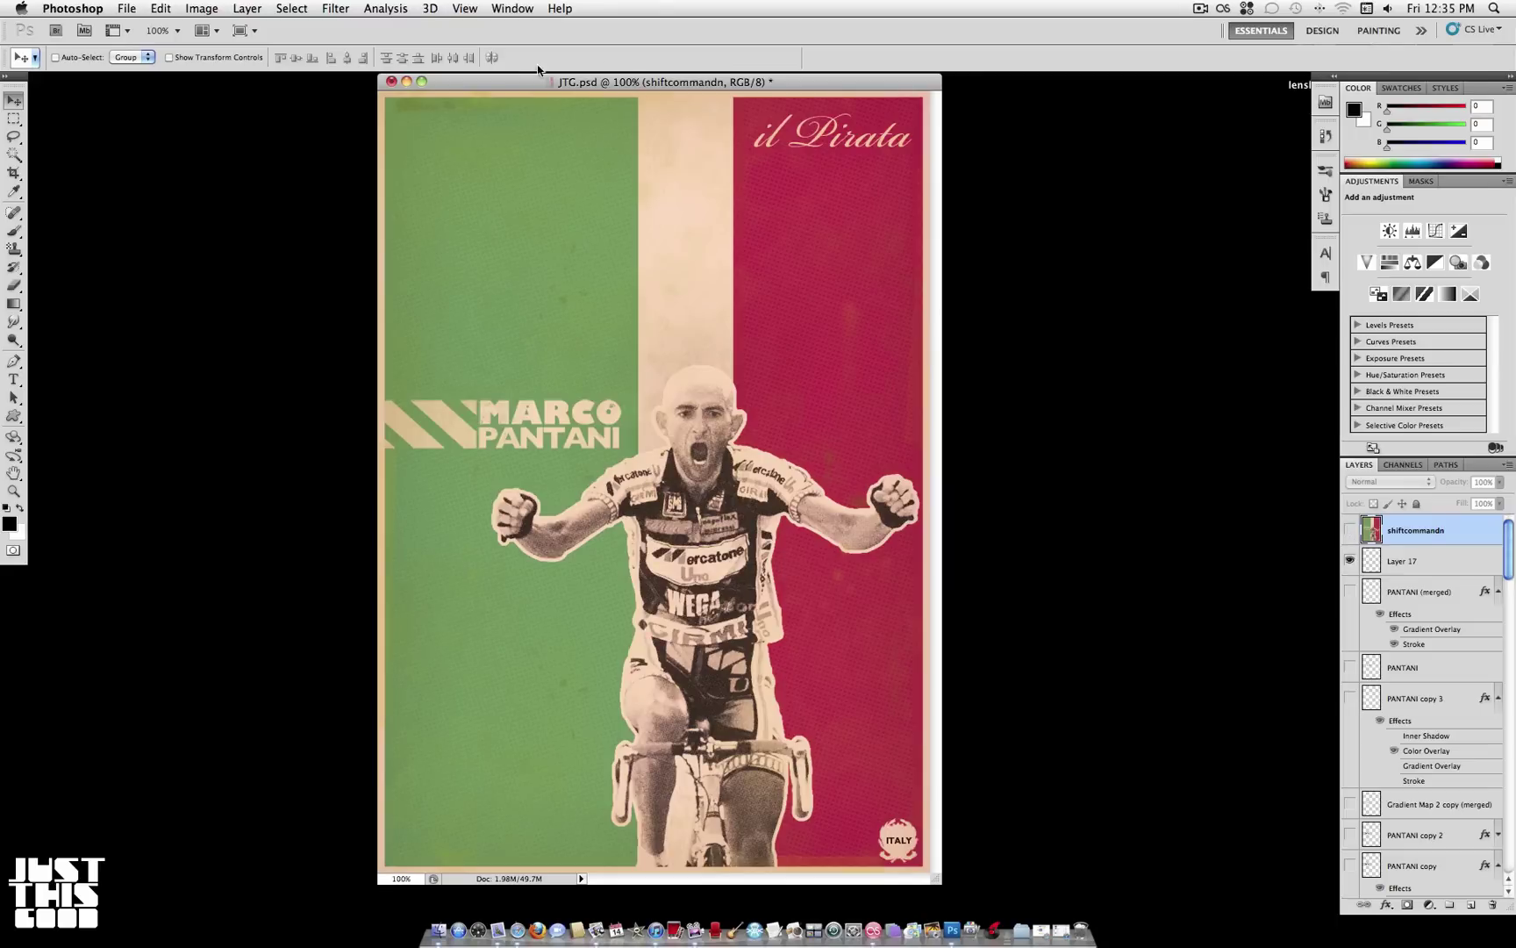